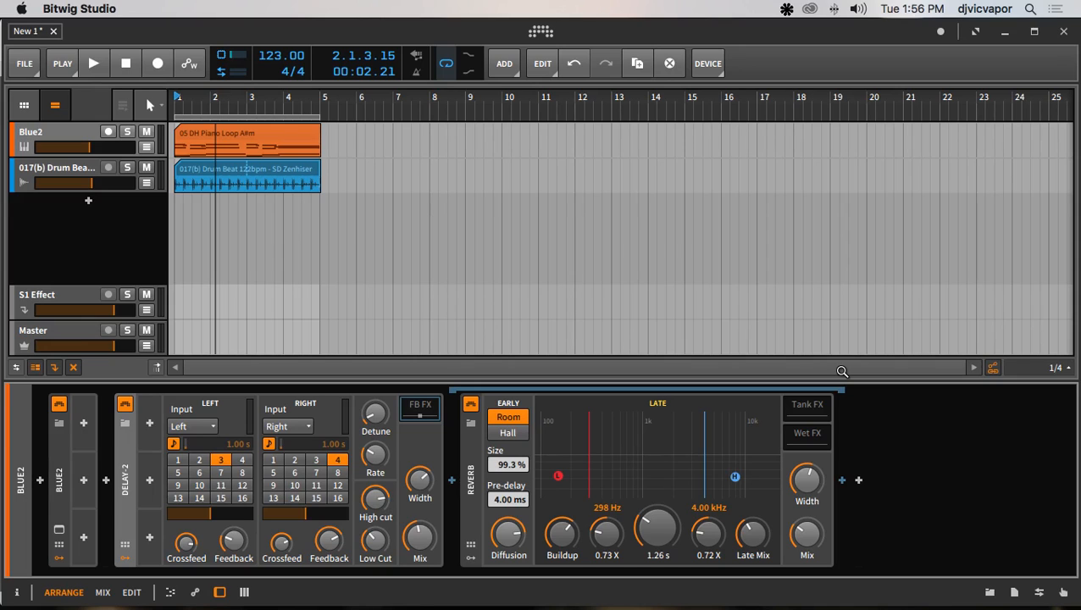
- Look at the Keytrack curve picture in Preview and return to Bitwig Studio
{"action": "key", "text": "ctrl+Up"}
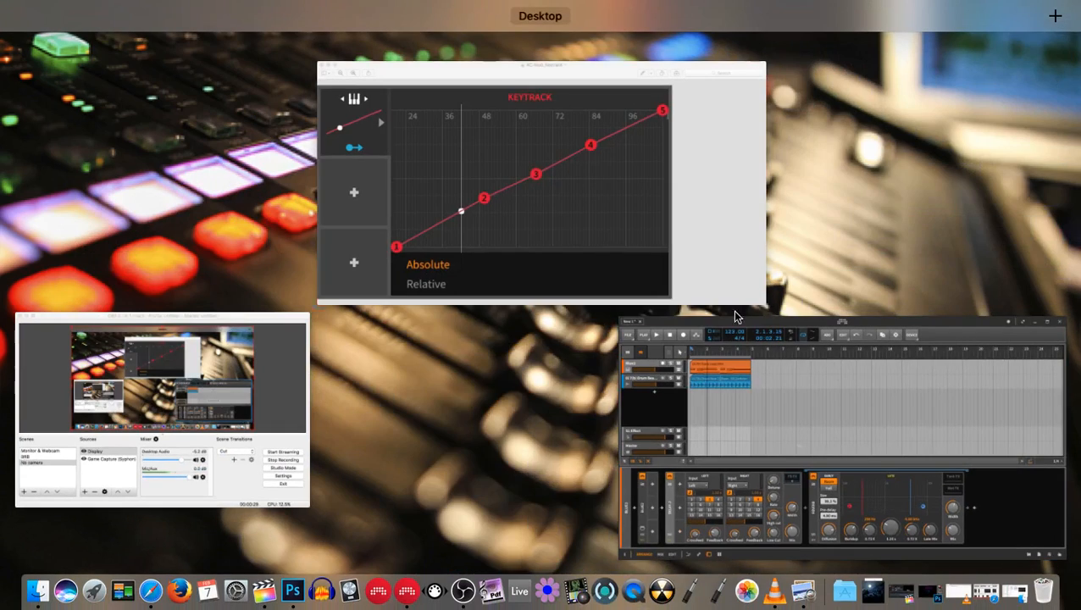
{"action": "left_click", "coordinate": [676, 254]}
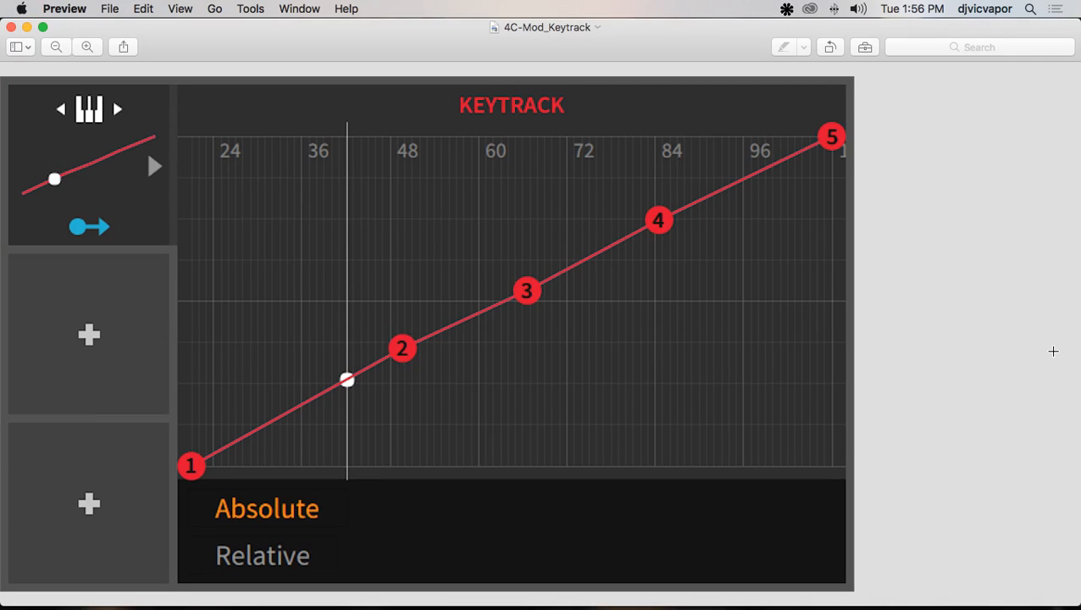
{"action": "key", "text": "ctrl+Up"}
{"action": "left_click", "coordinate": [793, 245]}
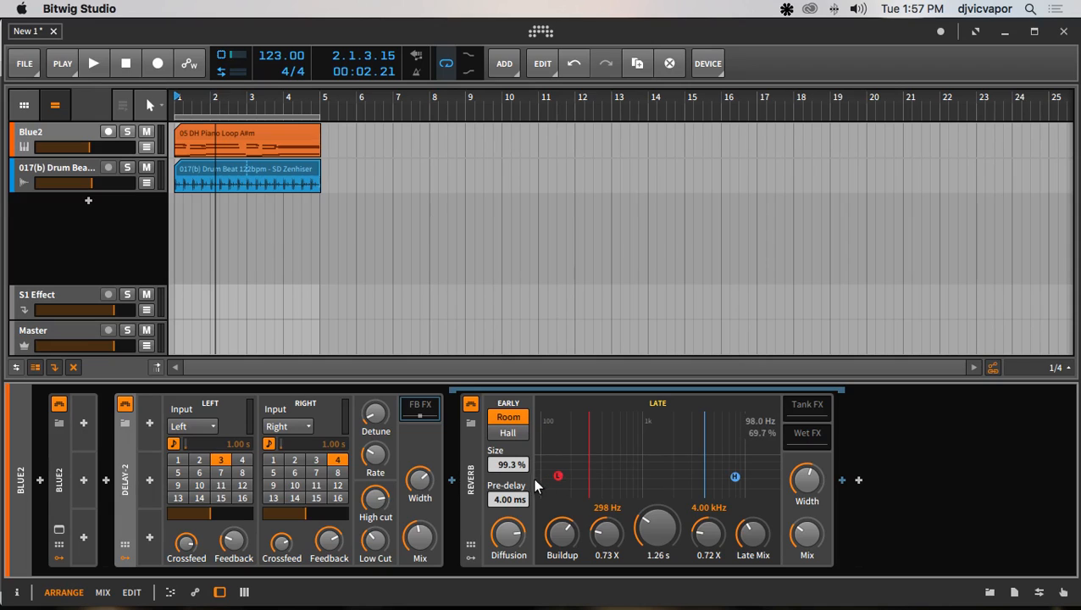
- Listen to the loop with Delay-2 and Reverb bypassed on the Blue2 track, and re-enable both effects
{"action": "left_click", "coordinate": [124, 404]}
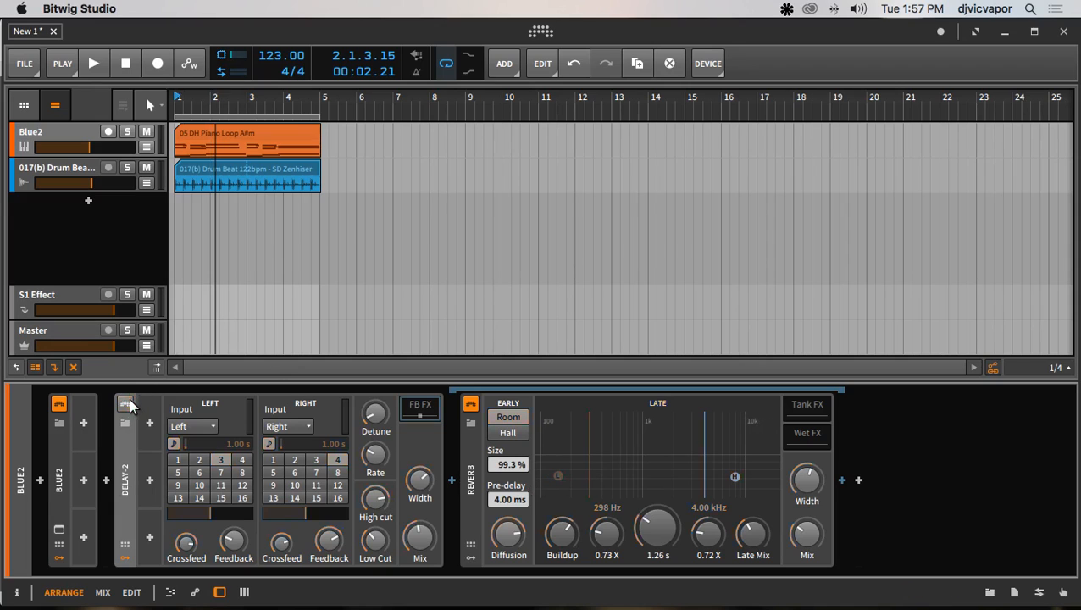
{"action": "left_click", "coordinate": [471, 403]}
{"action": "left_click", "coordinate": [471, 404]}
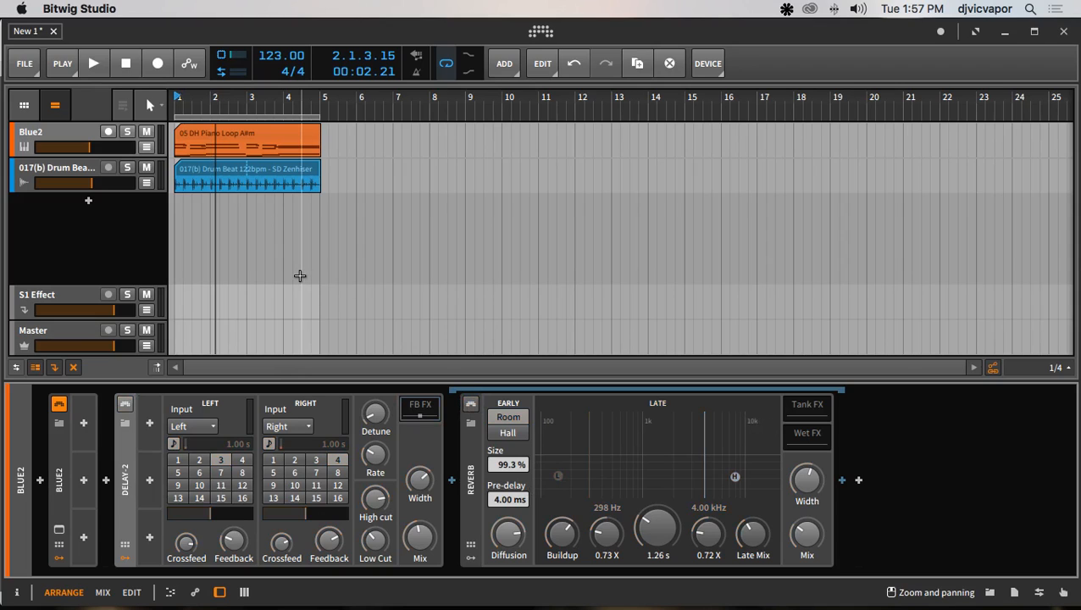
{"action": "key", "text": "space"}
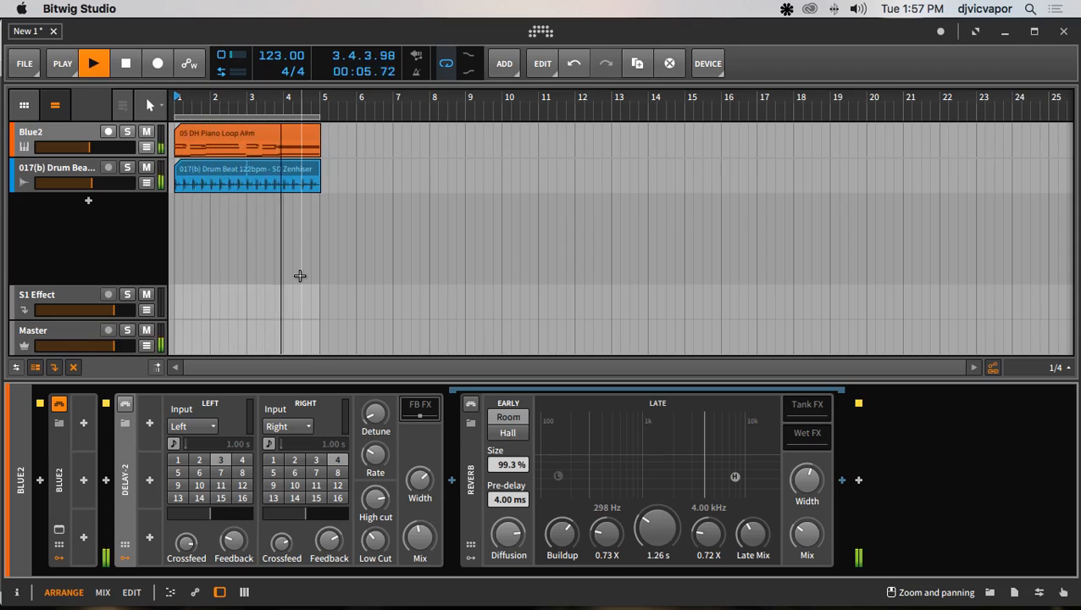
{"action": "key", "text": "space"}
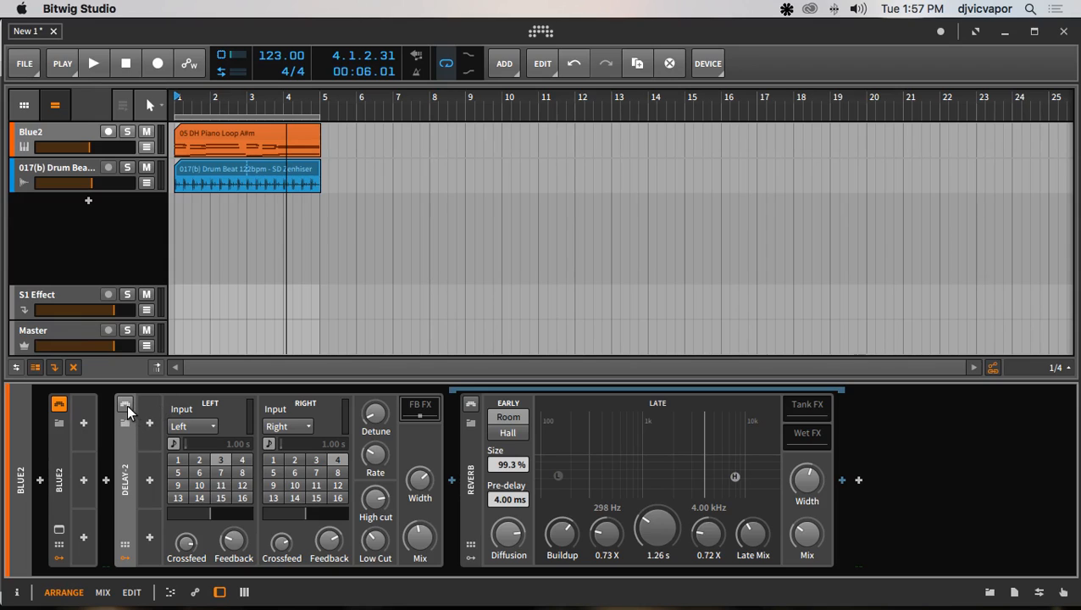
{"action": "left_click", "coordinate": [125, 406]}
{"action": "left_click", "coordinate": [471, 405]}
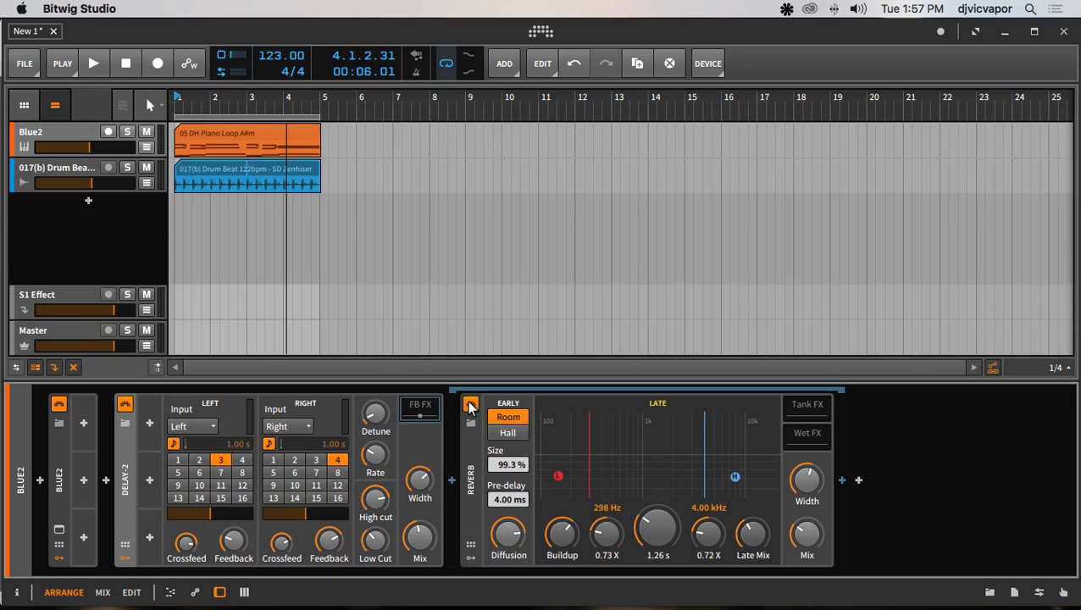
- Insert a Keytrack modulator on the Delay-2 device
{"action": "left_click", "coordinate": [149, 424]}
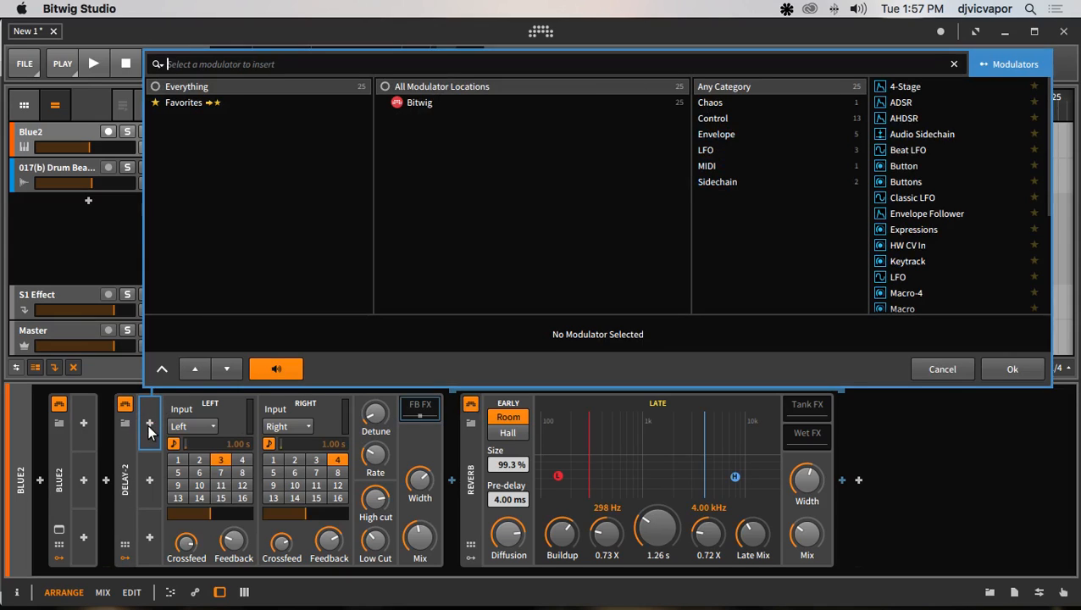
{"action": "left_click", "coordinate": [913, 262]}
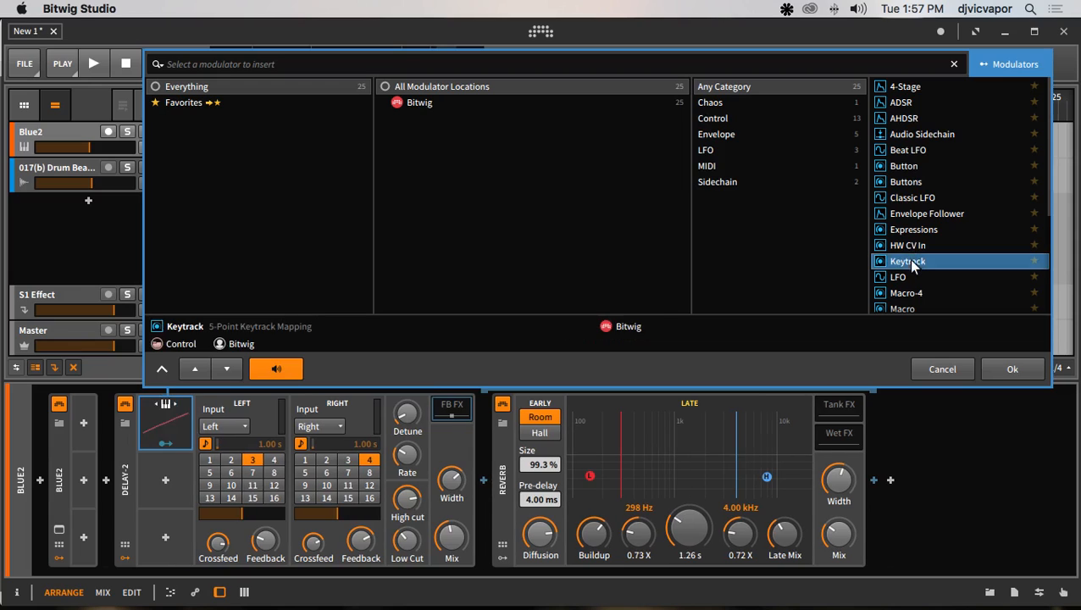
{"action": "left_click", "coordinate": [1004, 366]}
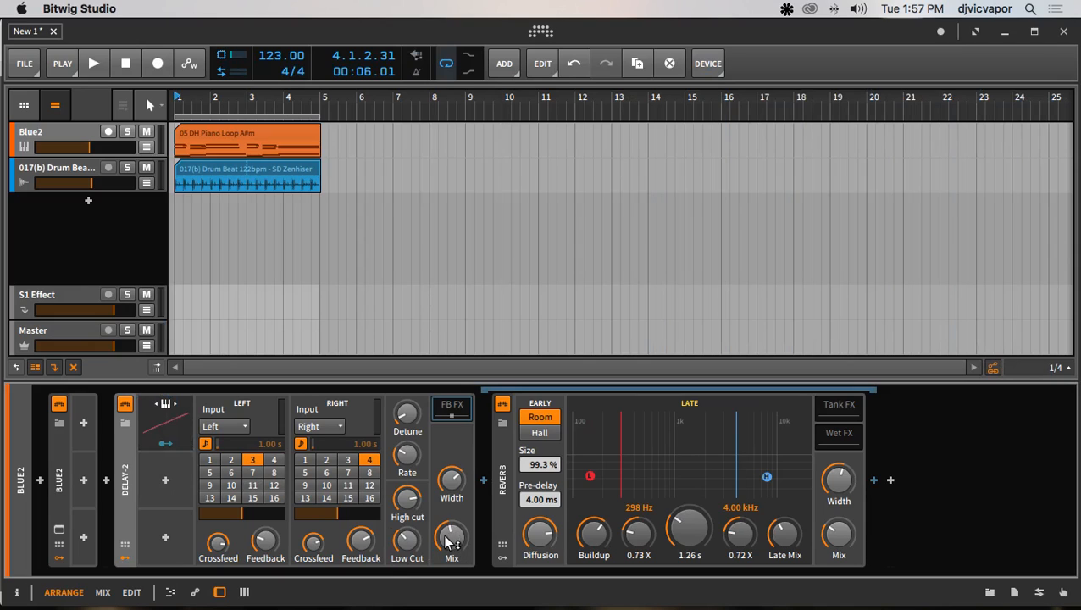
- Map Keytrack to the Mix amount of Delay-2 and expand the modulator's curve editor
{"action": "left_click", "coordinate": [166, 443]}
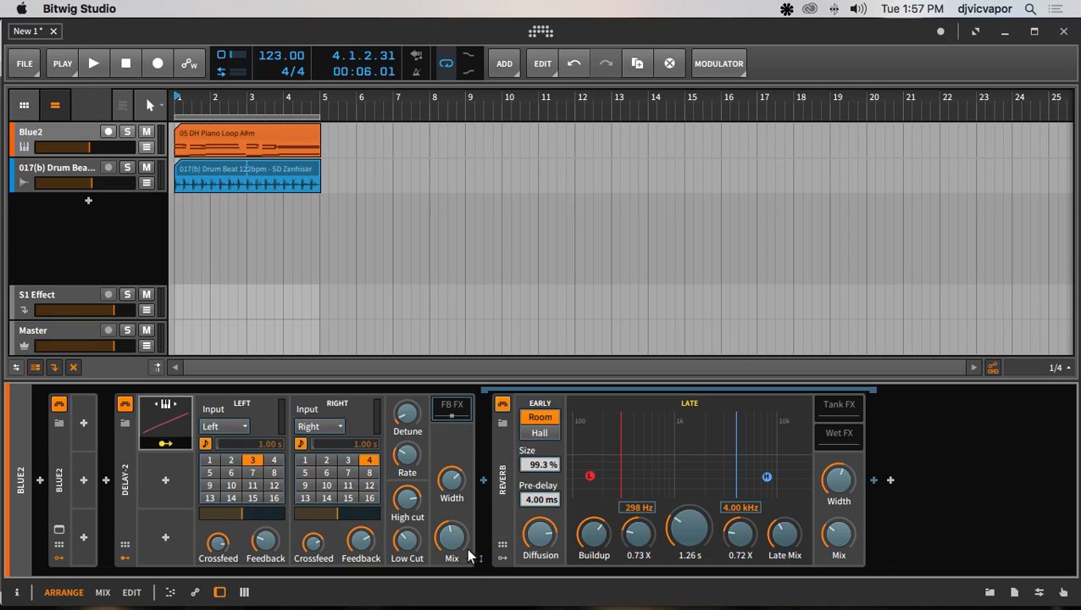
{"action": "left_click_drag", "start_coordinate": [451, 536], "coordinate": [451, 551]}
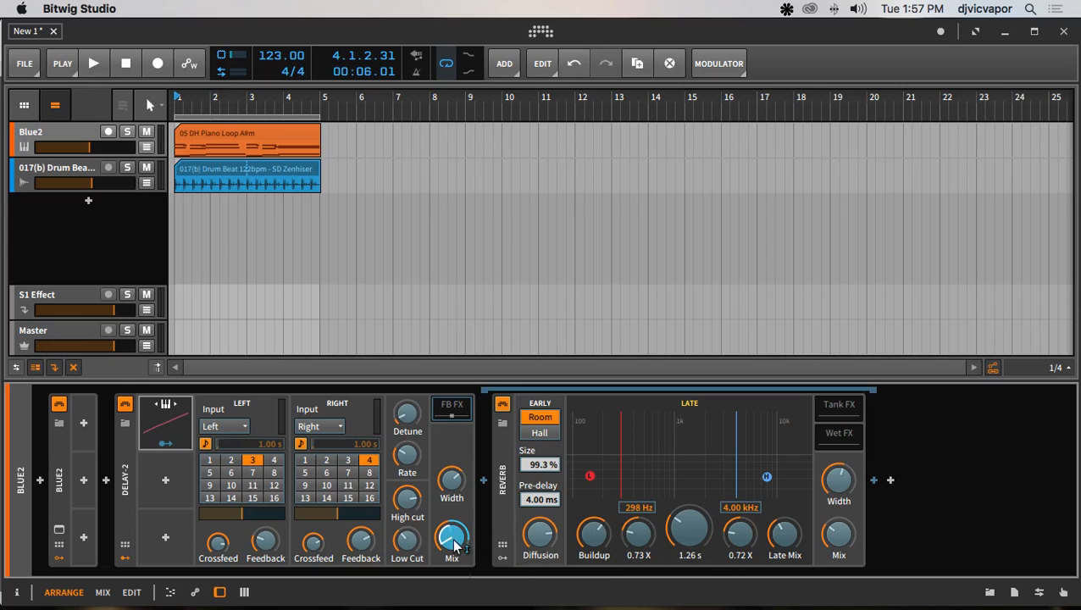
{"action": "left_click", "coordinate": [167, 445]}
{"action": "left_click", "coordinate": [188, 428]}
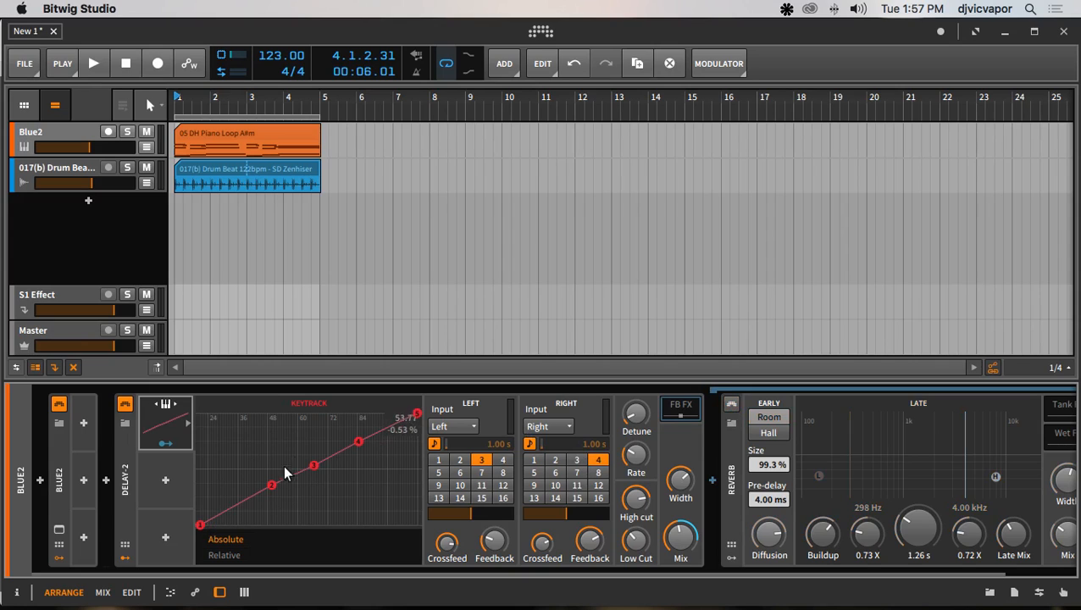
- Raise point 2 of the Keytrack curve above the centre line, and compare the Relative mode with Absolute
{"action": "mouse_move", "coordinate": [202, 525]}
{"action": "left_mouse_down"}
{"action": "mouse_move", "coordinate": [214, 432]}
{"action": "mouse_move", "coordinate": [209, 530]}
{"action": "left_mouse_up"}
{"action": "left_click_drag", "start_coordinate": [272, 487], "coordinate": [248, 452]}
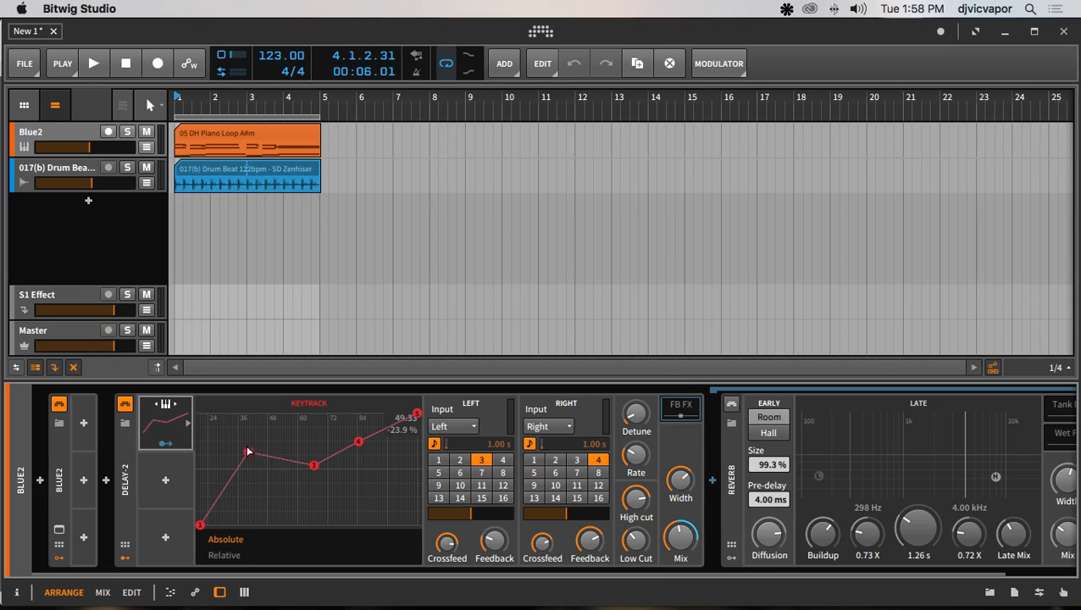
{"action": "left_click", "coordinate": [224, 555]}
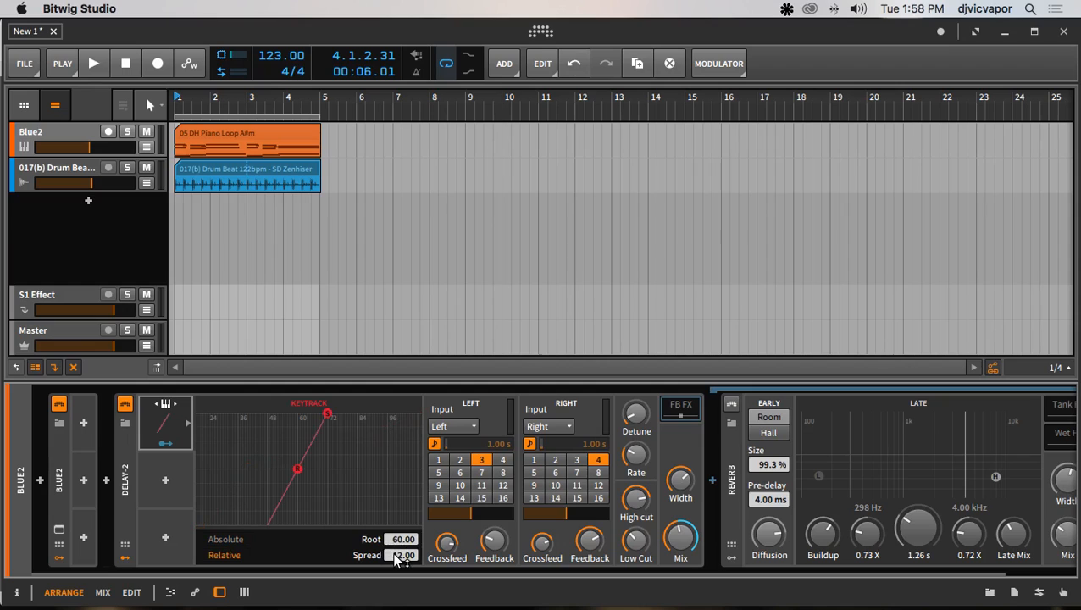
{"action": "left_click", "coordinate": [233, 542]}
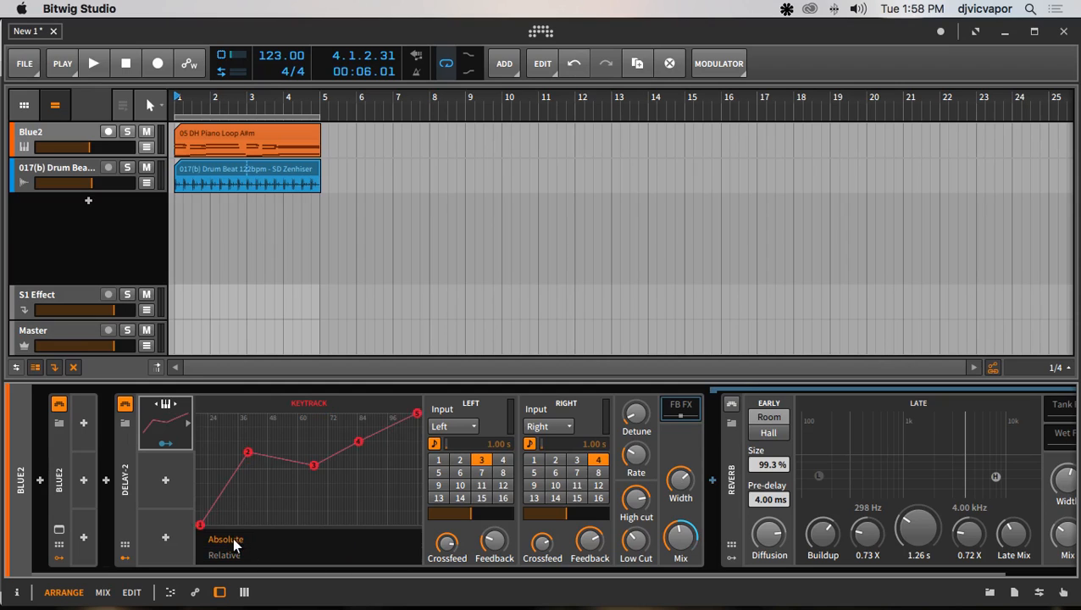
- Move Keytrack points 2 and 3 to lower keys with point 3 below centre, and raise point 1 to the centre line during playback
{"action": "mouse_move", "coordinate": [247, 455]}
{"action": "left_mouse_down"}
{"action": "mouse_move", "coordinate": [225, 465]}
{"action": "mouse_move", "coordinate": [233, 450]}
{"action": "left_mouse_up"}
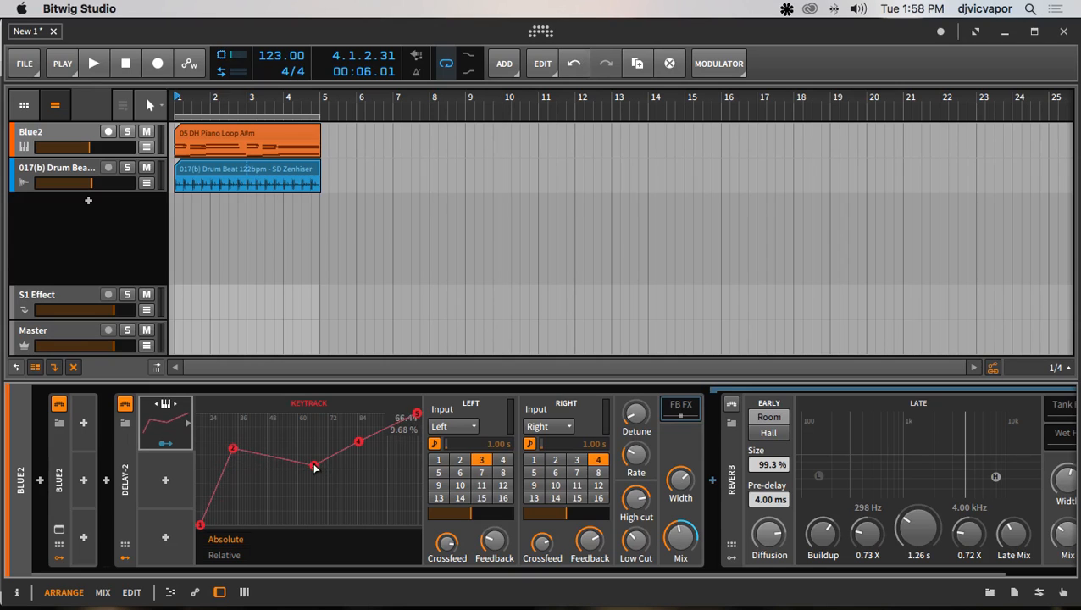
{"action": "left_click_drag", "start_coordinate": [315, 465], "coordinate": [254, 482]}
{"action": "key", "text": "space"}
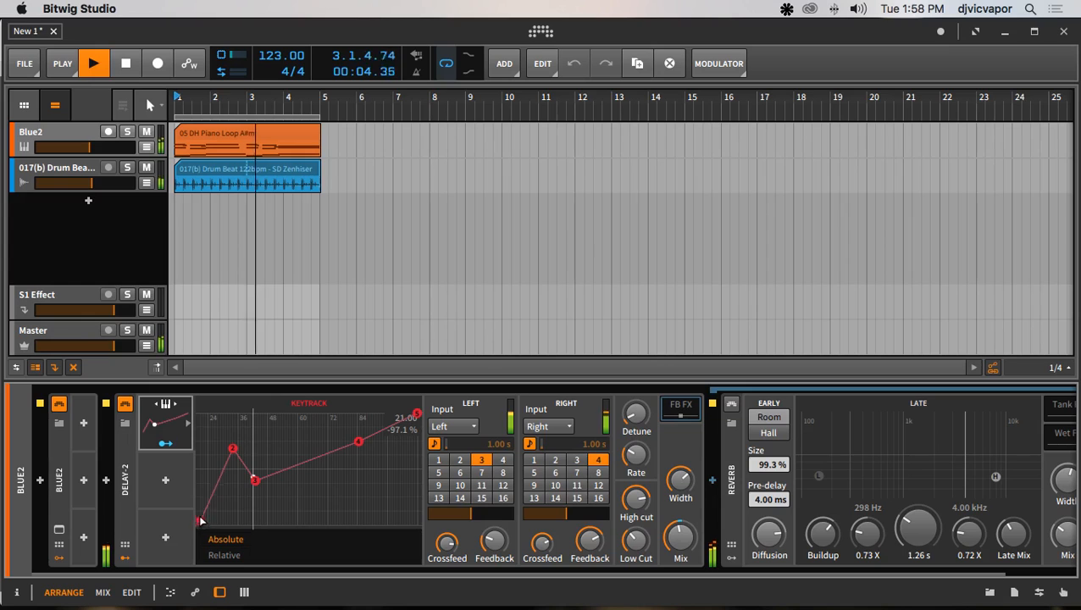
{"action": "left_click_drag", "start_coordinate": [200, 526], "coordinate": [203, 472]}
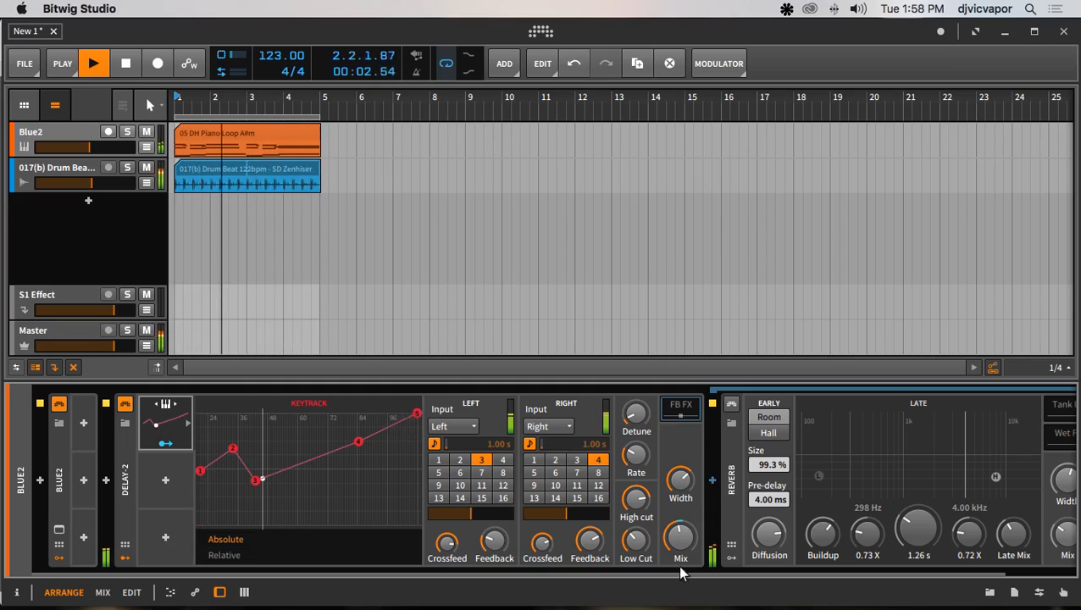
{"action": "key", "text": "space"}
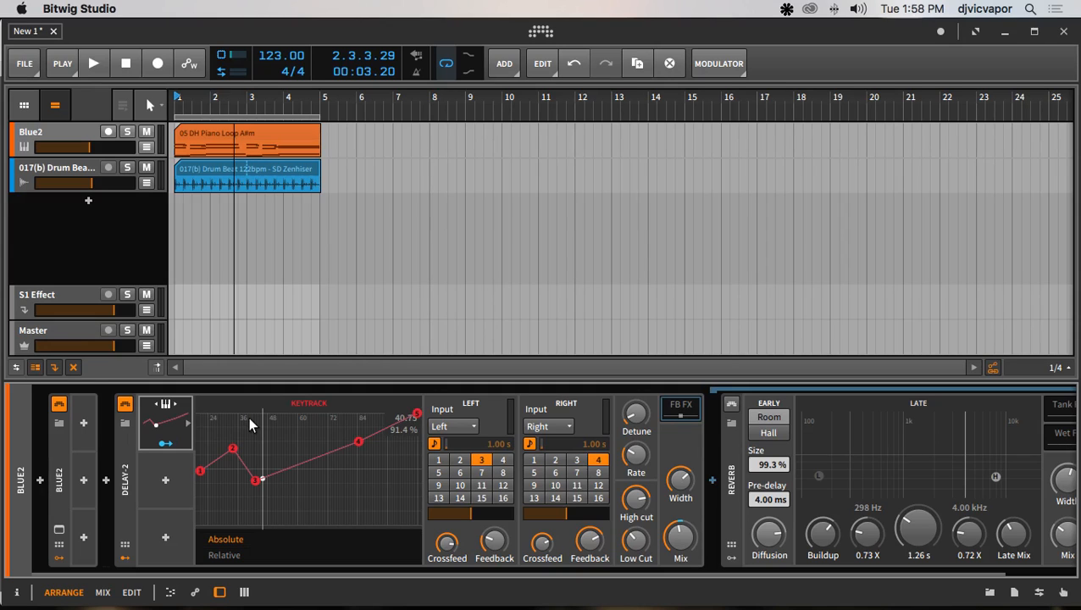
- Lower Keytrack points 3 and 5 well below centre and shift point 4 to a lower key above centre while the loop plays
{"action": "left_click_drag", "start_coordinate": [257, 479], "coordinate": [290, 507]}
{"action": "key", "text": "space"}
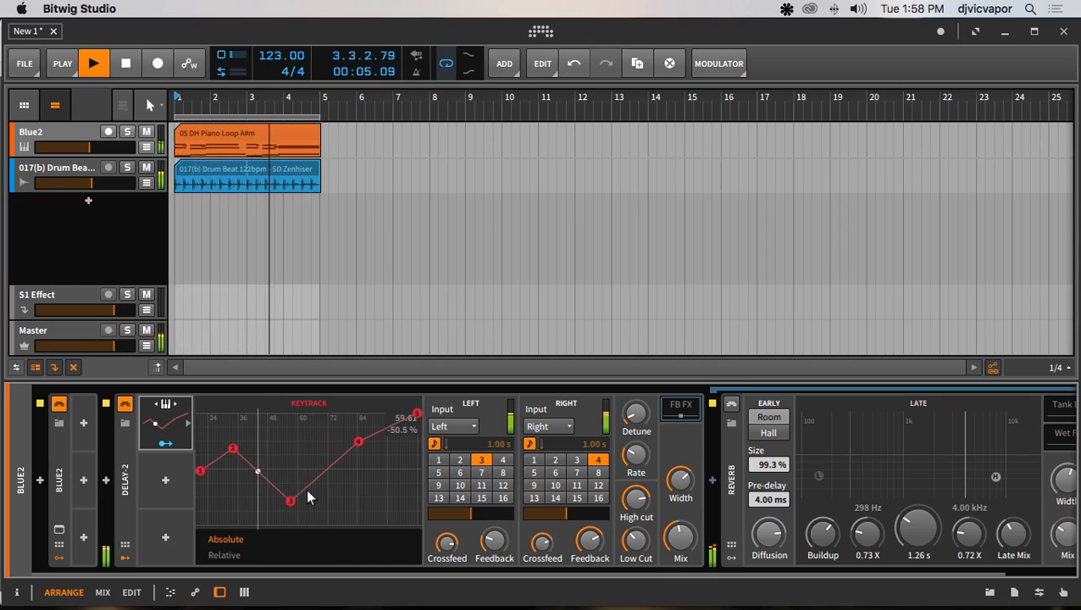
{"action": "left_click_drag", "start_coordinate": [358, 441], "coordinate": [307, 452]}
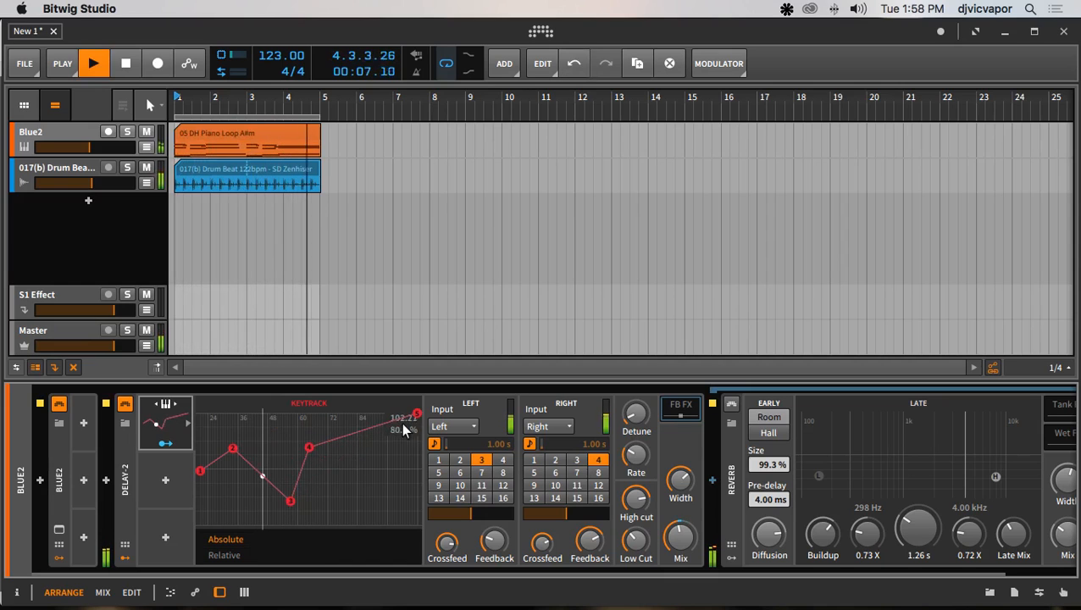
{"action": "left_click_drag", "start_coordinate": [414, 418], "coordinate": [329, 515]}
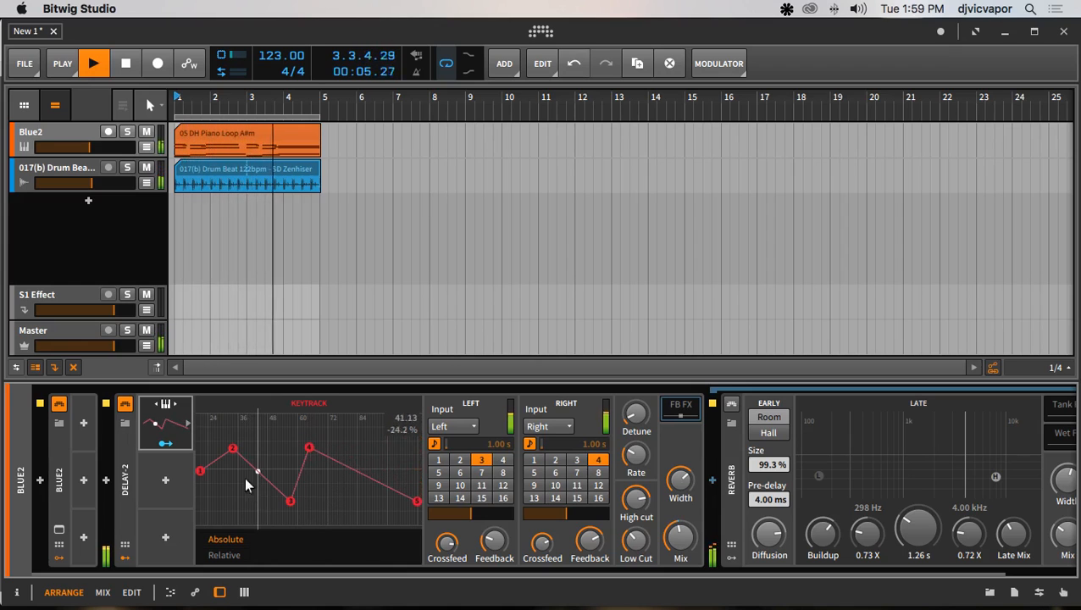
- Reshape the Keytrack curve into a zigzag with points 2 and 4 low and points 3 and 5 slightly above centre, listening to the loop
{"action": "left_click_drag", "start_coordinate": [233, 454], "coordinate": [255, 455]}
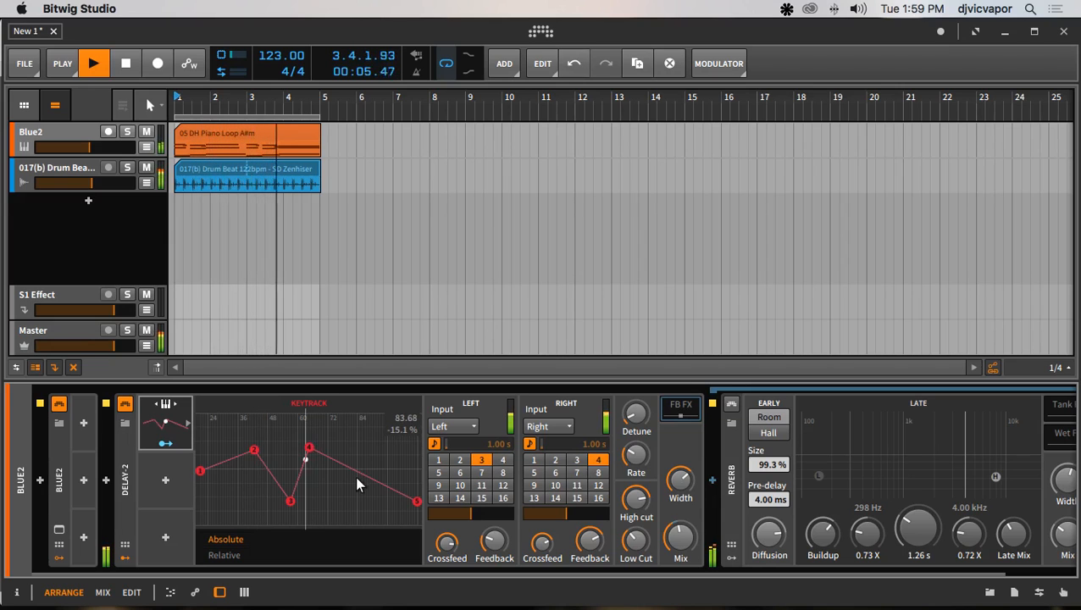
{"action": "left_click_drag", "start_coordinate": [254, 452], "coordinate": [321, 512]}
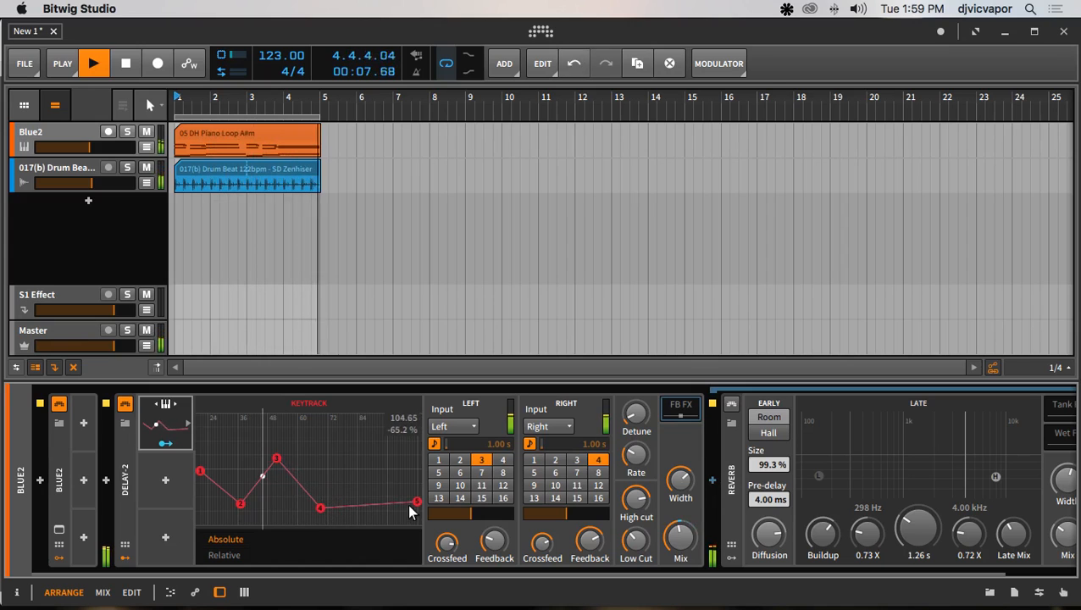
{"action": "left_click_drag", "start_coordinate": [413, 505], "coordinate": [366, 445]}
{"action": "key", "text": "space"}
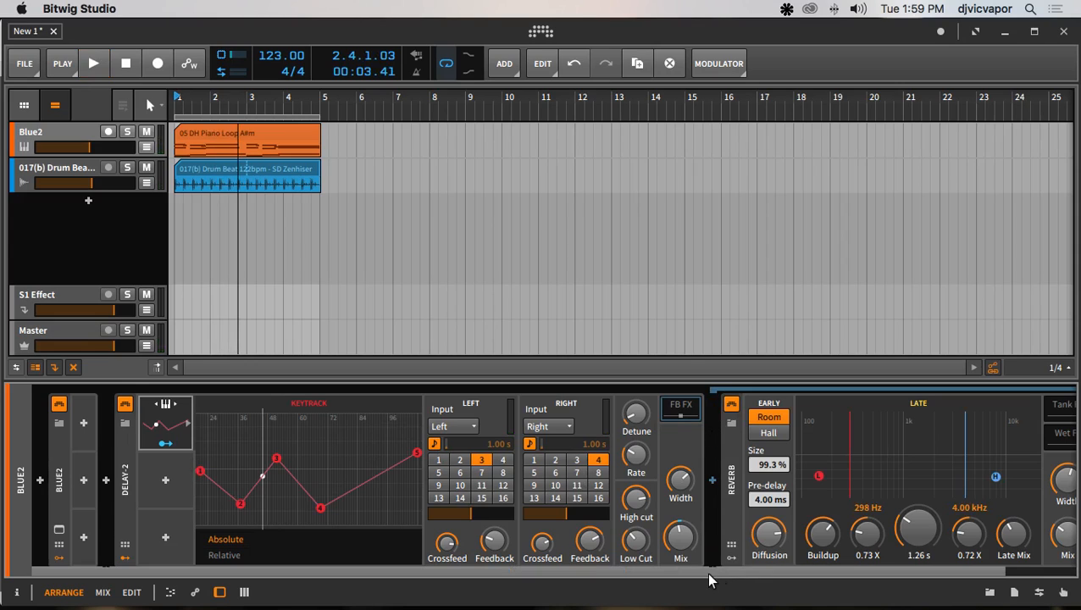
- Map the Keytrack modulator to the Mix amount of the Reverb as well
{"action": "left_click_drag", "start_coordinate": [705, 576], "coordinate": [775, 576]}
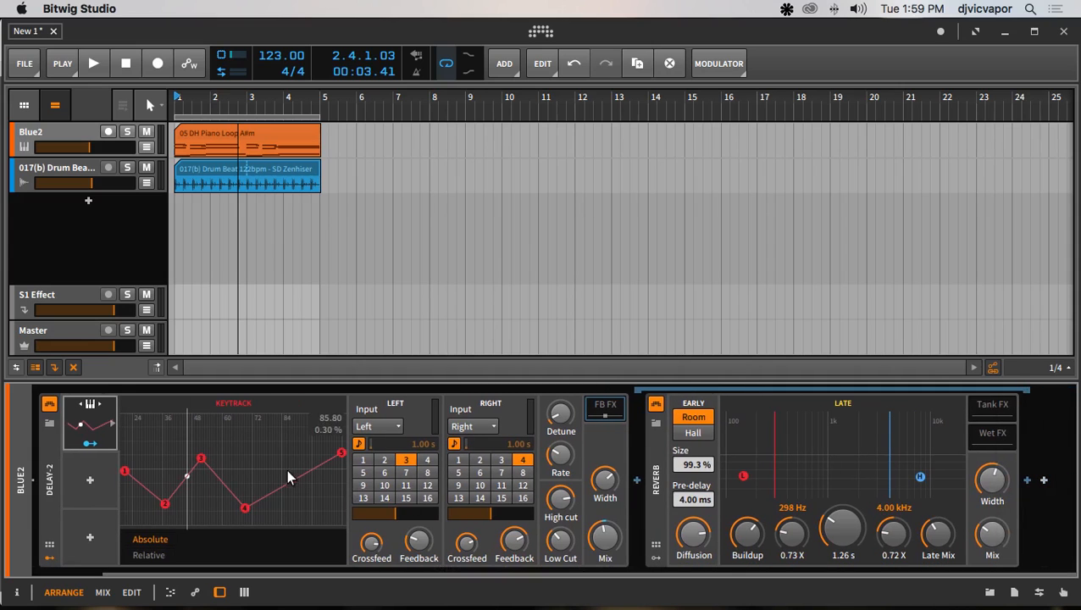
{"action": "left_click", "coordinate": [87, 443]}
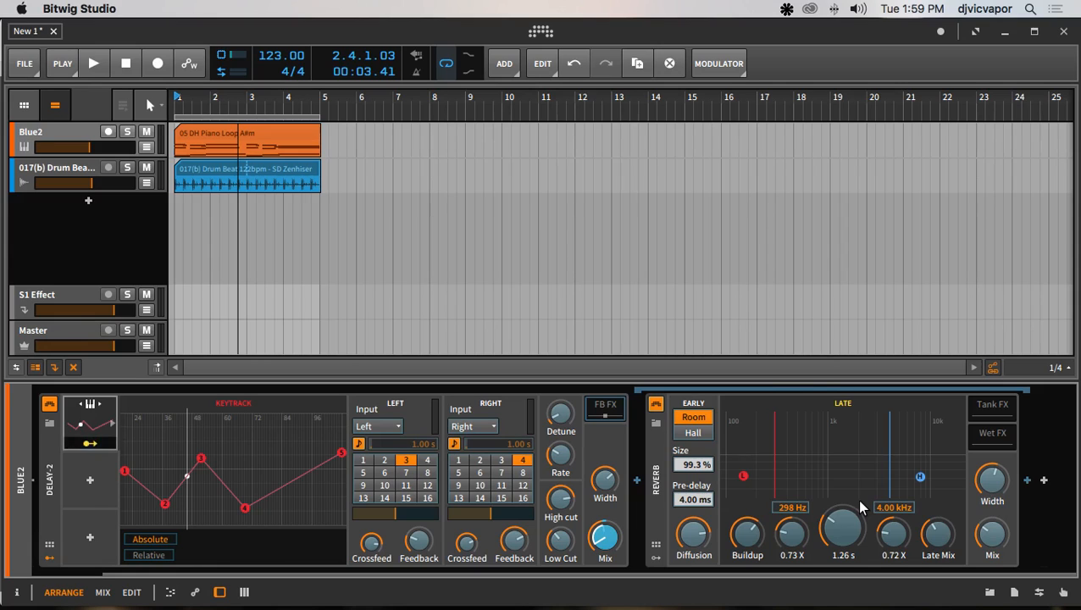
{"action": "left_click_drag", "start_coordinate": [989, 542], "coordinate": [989, 502]}
{"action": "left_click_drag", "start_coordinate": [992, 534], "coordinate": [992, 527]}
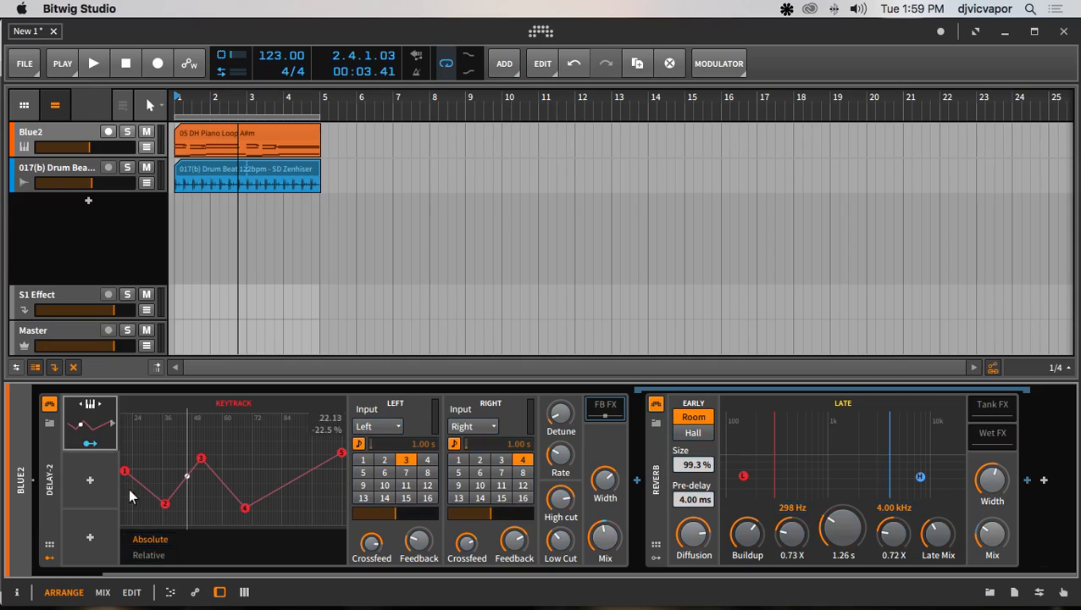
- Switch Keytrack to Relative mode and adjust its root key to 59.75
{"action": "left_click", "coordinate": [140, 557]}
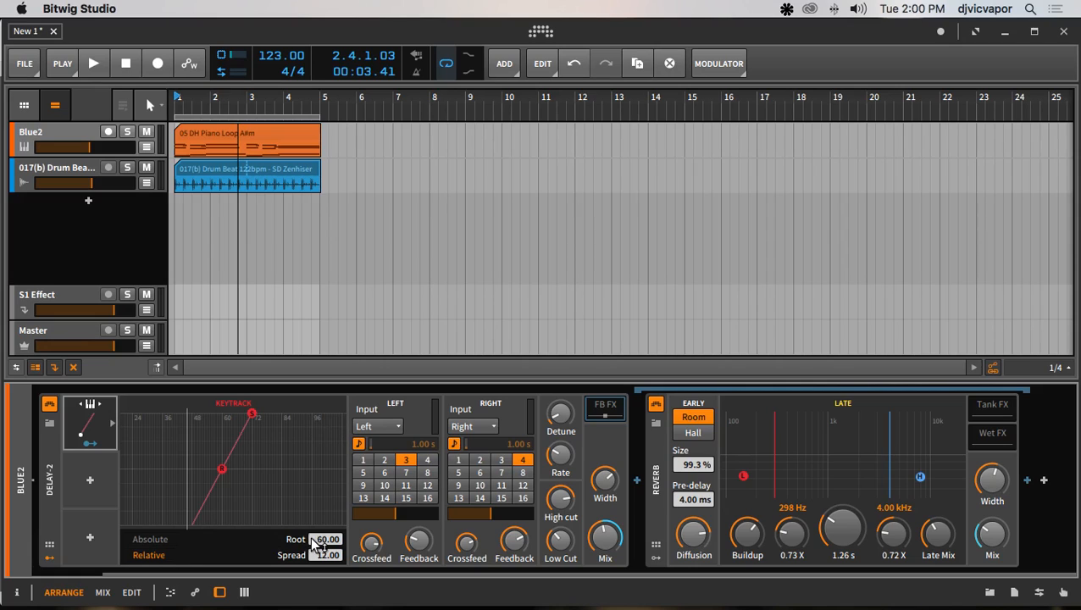
{"action": "mouse_move", "coordinate": [315, 545]}
{"action": "left_mouse_down"}
{"action": "mouse_move", "coordinate": [315, 593]}
{"action": "mouse_move", "coordinate": [315, 542]}
{"action": "left_mouse_up"}
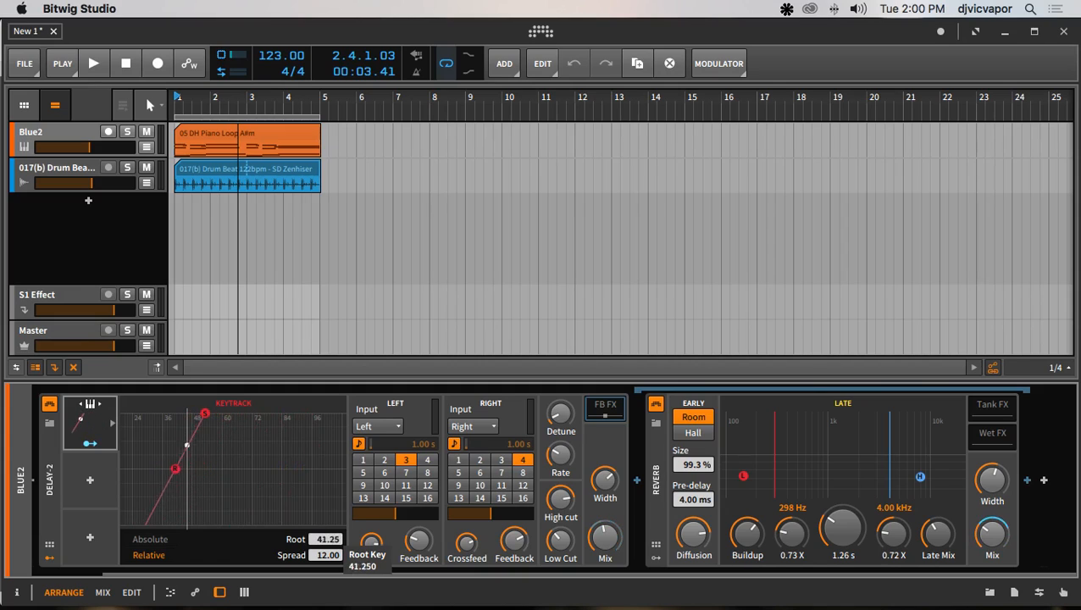
{"action": "left_click_drag", "start_coordinate": [329, 538], "coordinate": [329, 525]}
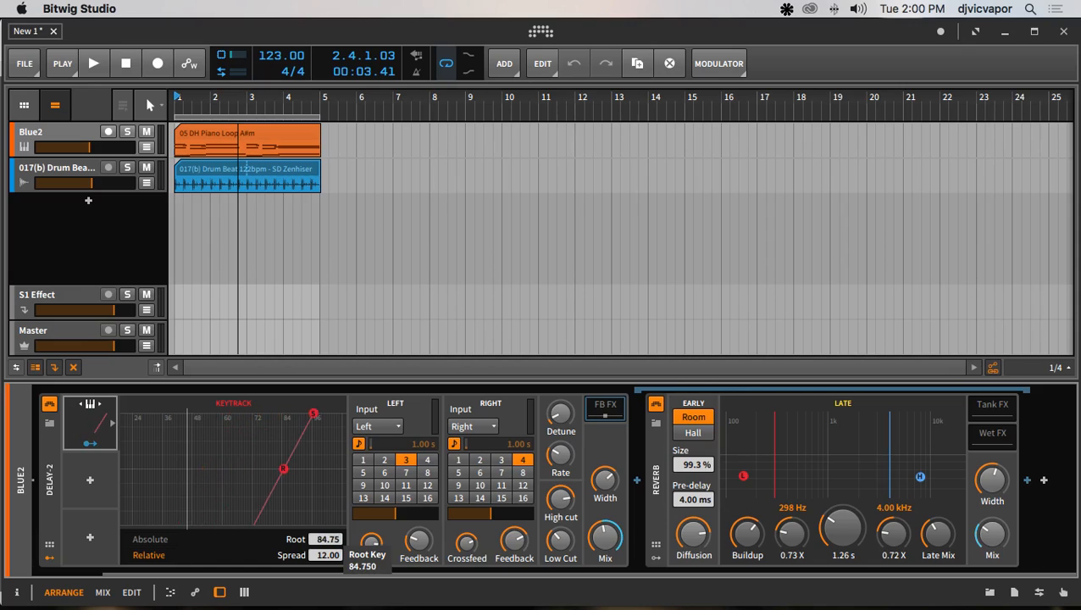
{"action": "mouse_move", "coordinate": [329, 539]}
{"action": "left_mouse_down"}
{"action": "mouse_move", "coordinate": [329, 570]}
{"action": "mouse_move", "coordinate": [329, 521]}
{"action": "mouse_move", "coordinate": [329, 584]}
{"action": "mouse_move", "coordinate": [328, 544]}
{"action": "mouse_move", "coordinate": [329, 558]}
{"action": "left_mouse_up"}
- Play the loop to hear the Relative Keytrack modulation on the delay and reverb mixes
{"action": "key", "text": "space"}
{"action": "key", "text": "space"}
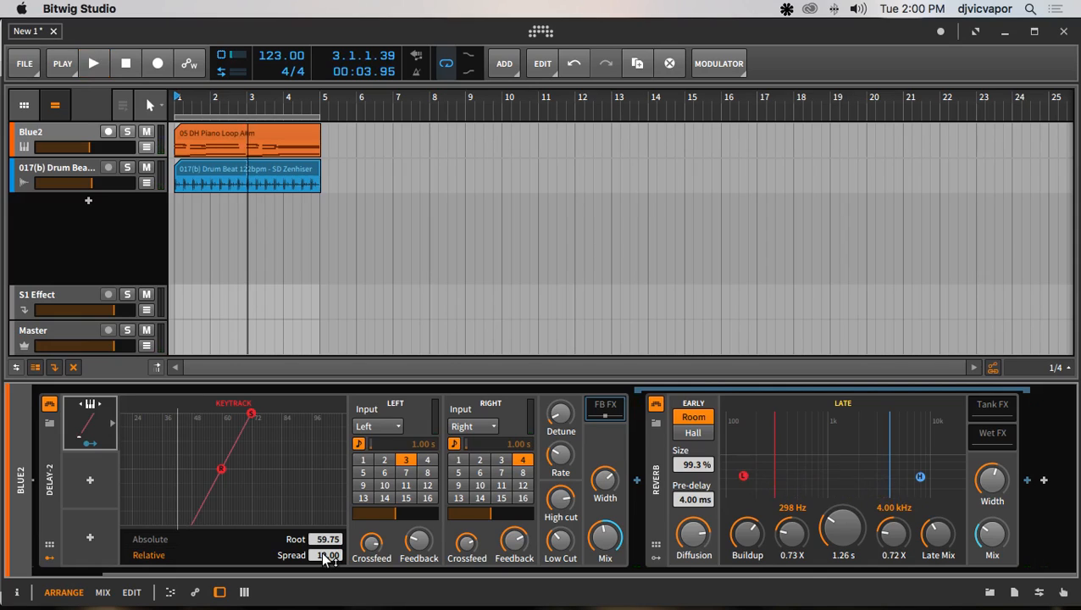
{"action": "key", "text": "space"}
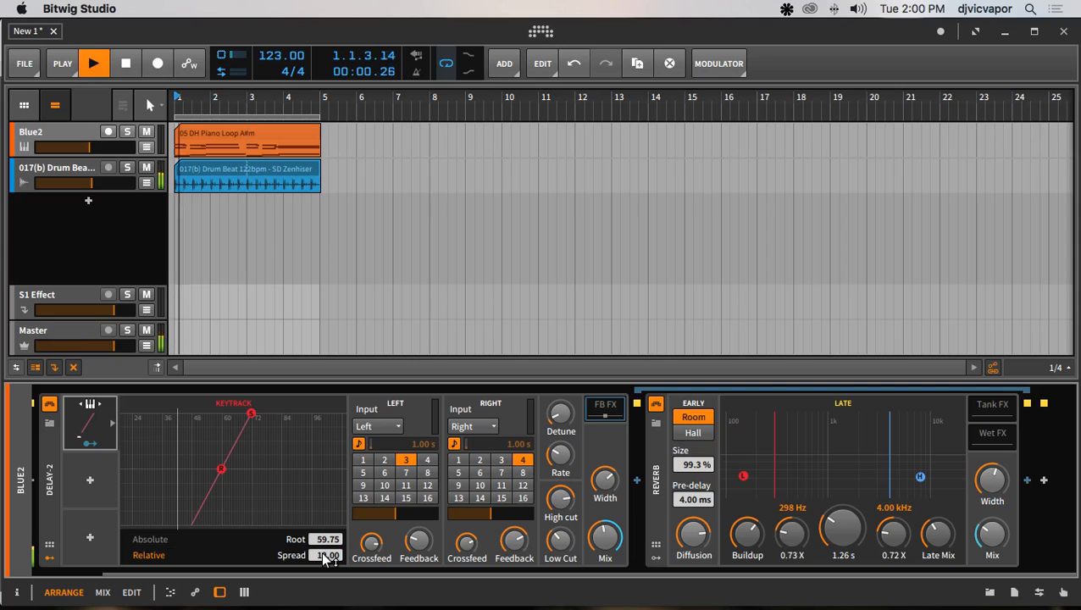
- Vary the Relative Keytrack's root and spread while the loop plays, including spread 64 and root 45.75, ending at root 71.00 and spread 25.26
{"action": "left_click_drag", "start_coordinate": [325, 559], "coordinate": [325, 412]}
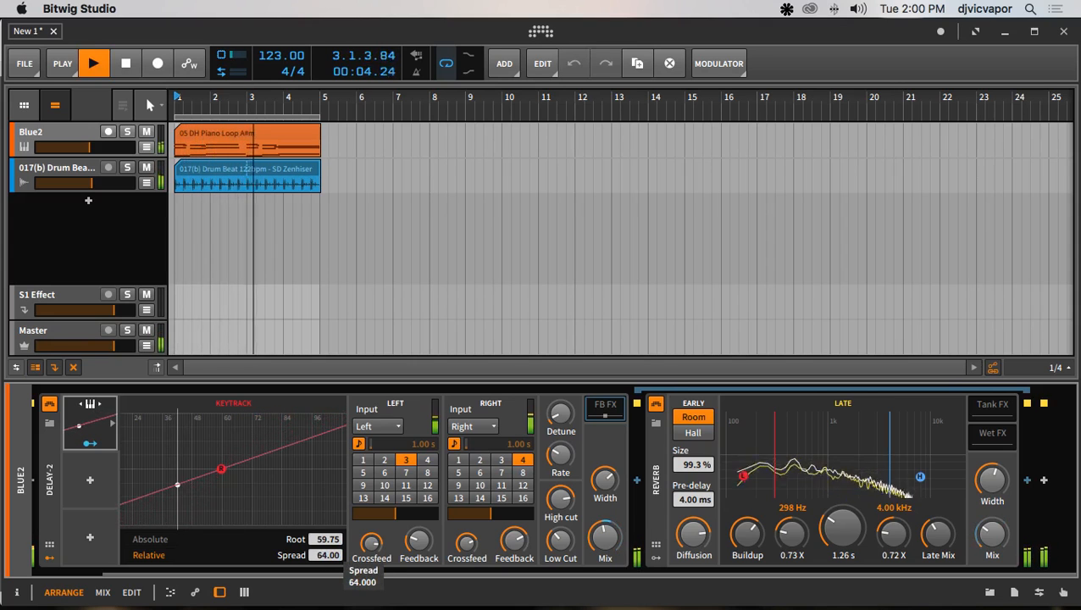
{"action": "left_click_drag", "start_coordinate": [326, 542], "coordinate": [325, 579]}
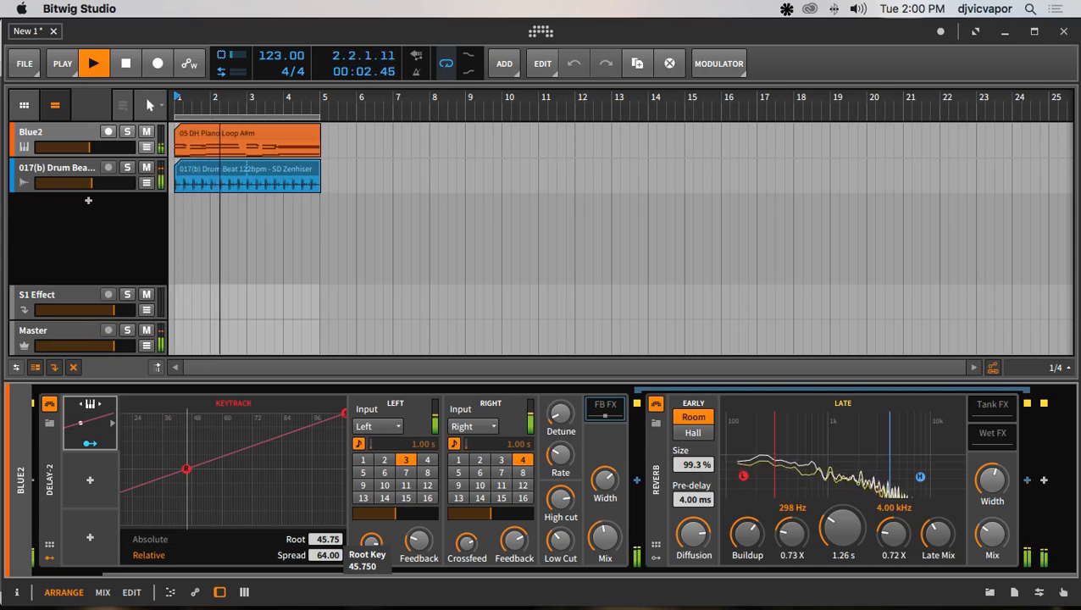
{"action": "left_click_drag", "start_coordinate": [326, 555], "coordinate": [325, 515]}
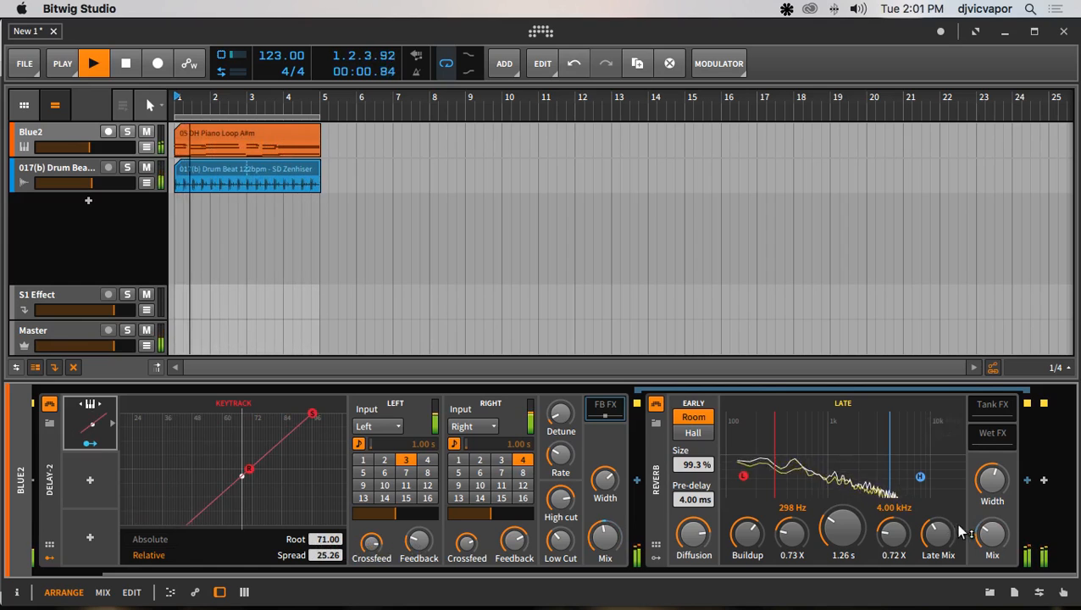
{"action": "left_click_drag", "start_coordinate": [998, 539], "coordinate": [998, 507]}
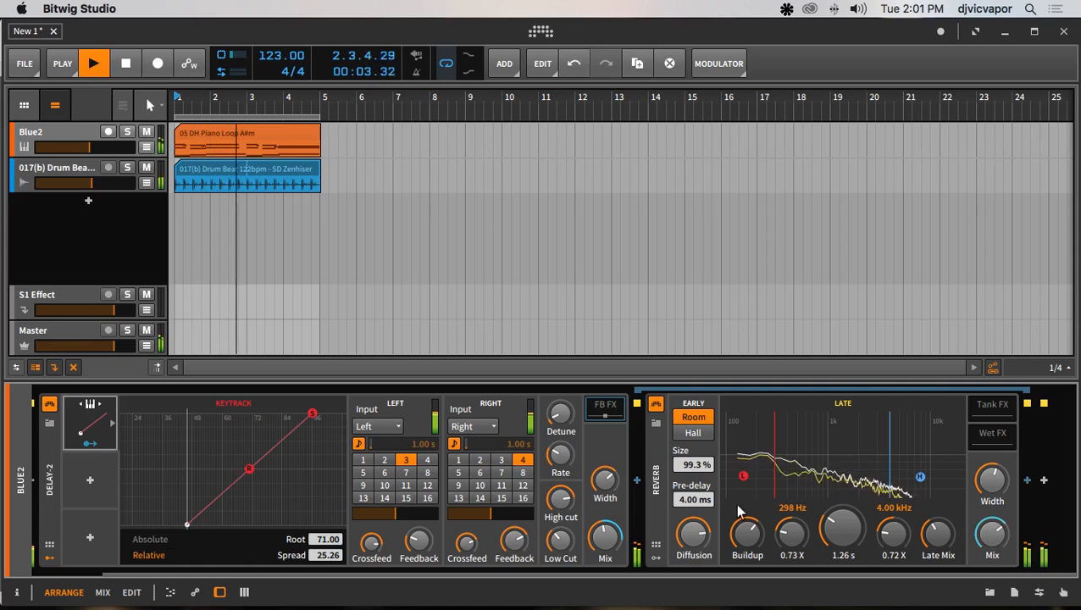
- Switch Keytrack to Absolute mode and reshape its curve during playback with points 2 and 4 high, 1 and 3 low and 5 below centre
{"action": "left_click", "coordinate": [148, 539]}
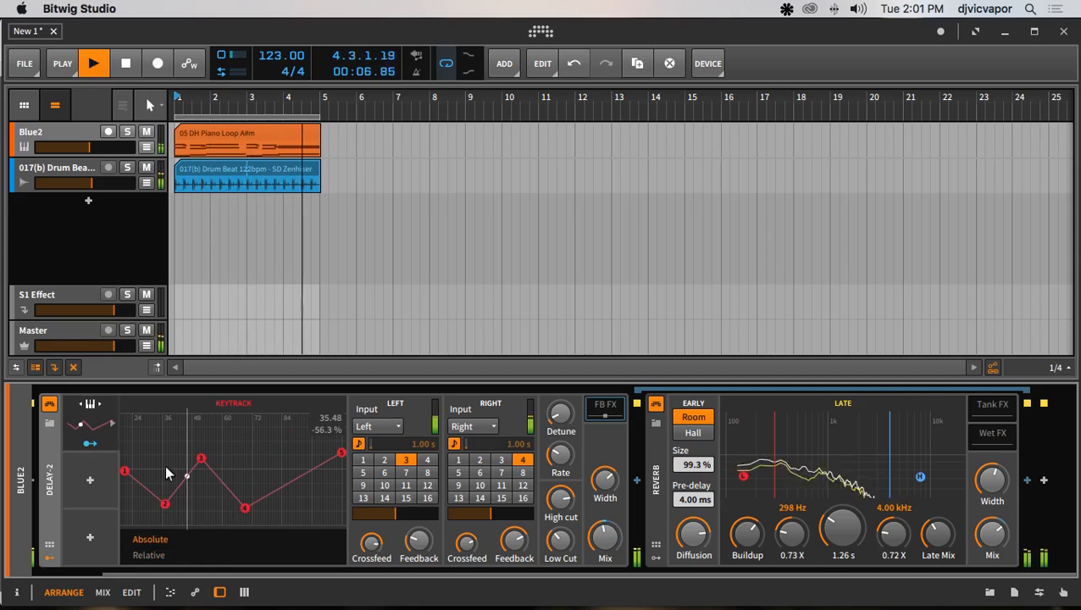
{"action": "left_click_drag", "start_coordinate": [164, 504], "coordinate": [254, 420]}
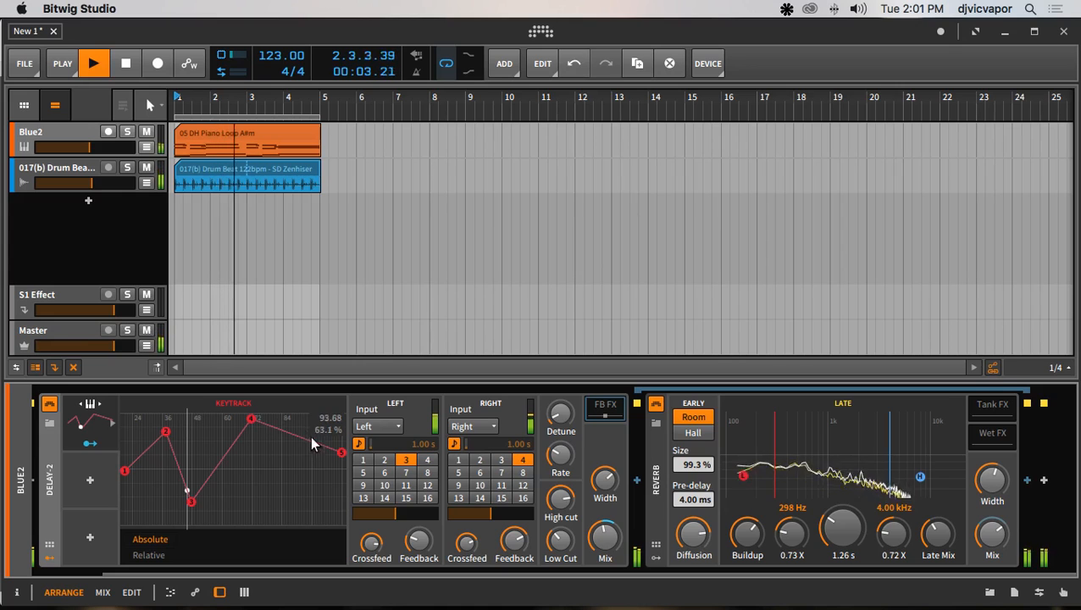
{"action": "left_click_drag", "start_coordinate": [343, 454], "coordinate": [305, 512]}
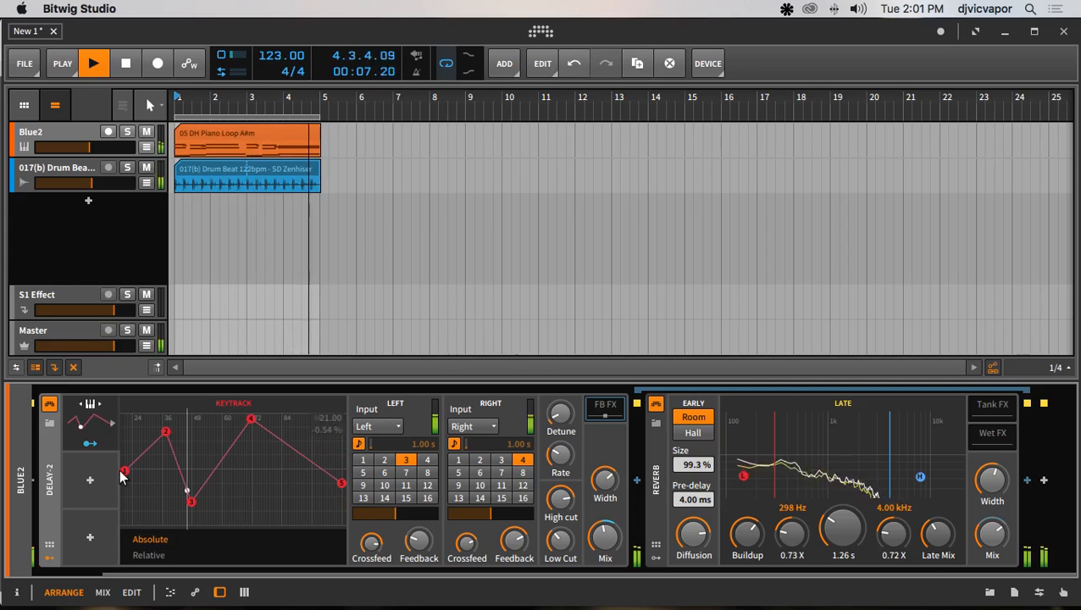
{"action": "left_click_drag", "start_coordinate": [121, 475], "coordinate": [125, 522]}
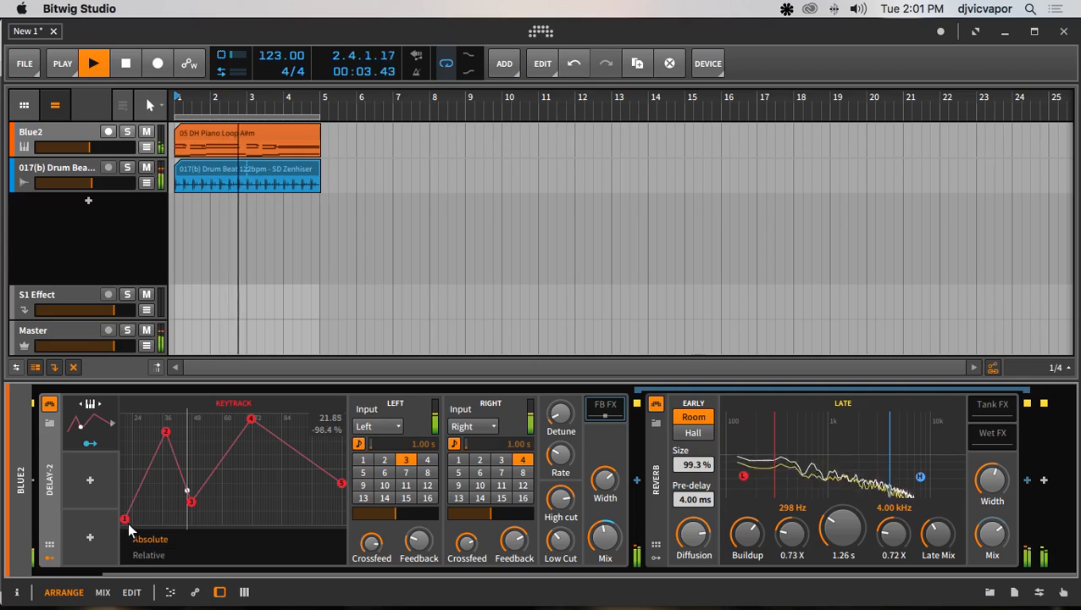
{"action": "left_click_drag", "start_coordinate": [162, 437], "coordinate": [166, 460]}
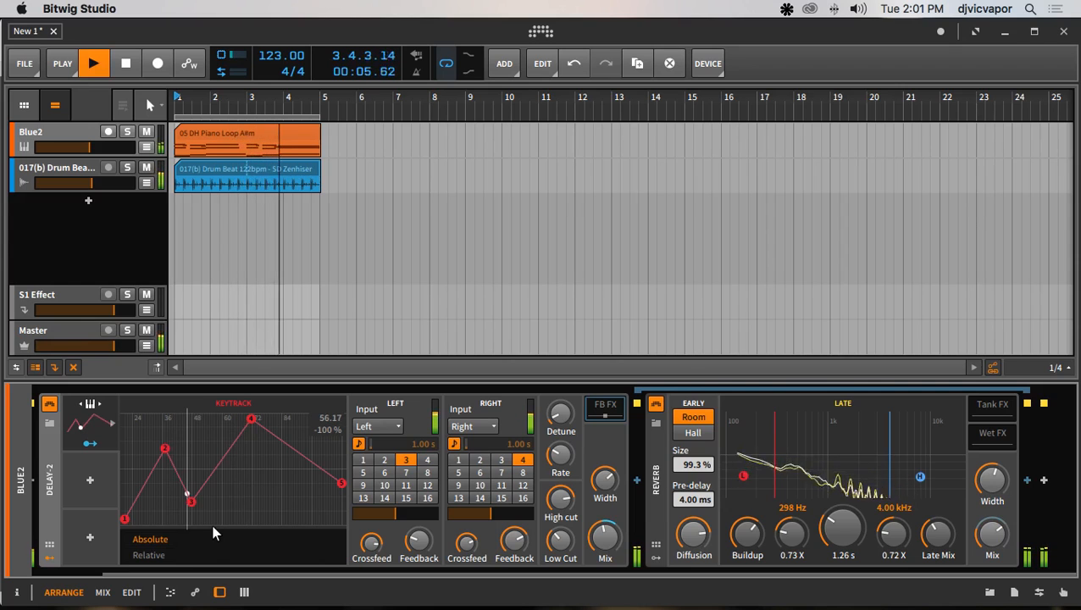
{"action": "key", "text": "space"}
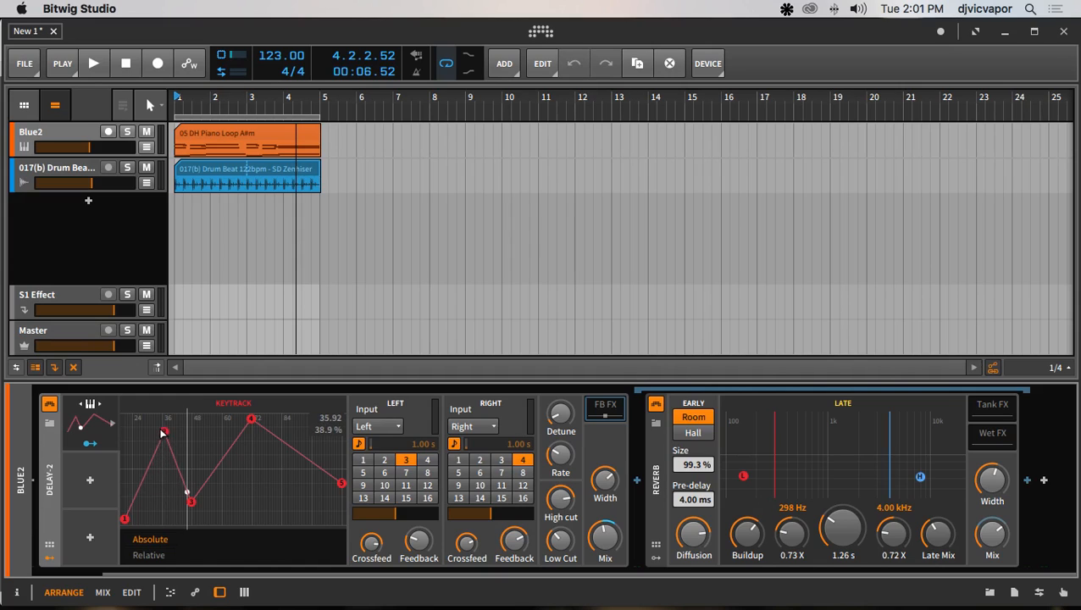
- Soften the stopped Keytrack curve by raising points 1 and 3 towards centre, lowering the peak at point 4 and repositioning point 5
{"action": "left_click_drag", "start_coordinate": [189, 504], "coordinate": [193, 513]}
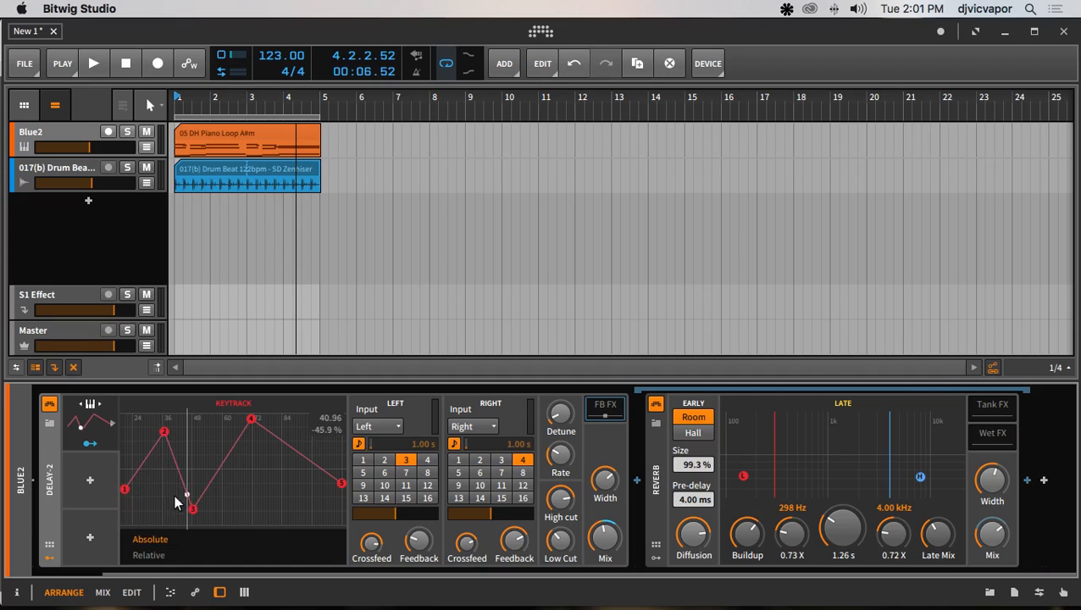
{"action": "left_click_drag", "start_coordinate": [193, 510], "coordinate": [195, 496]}
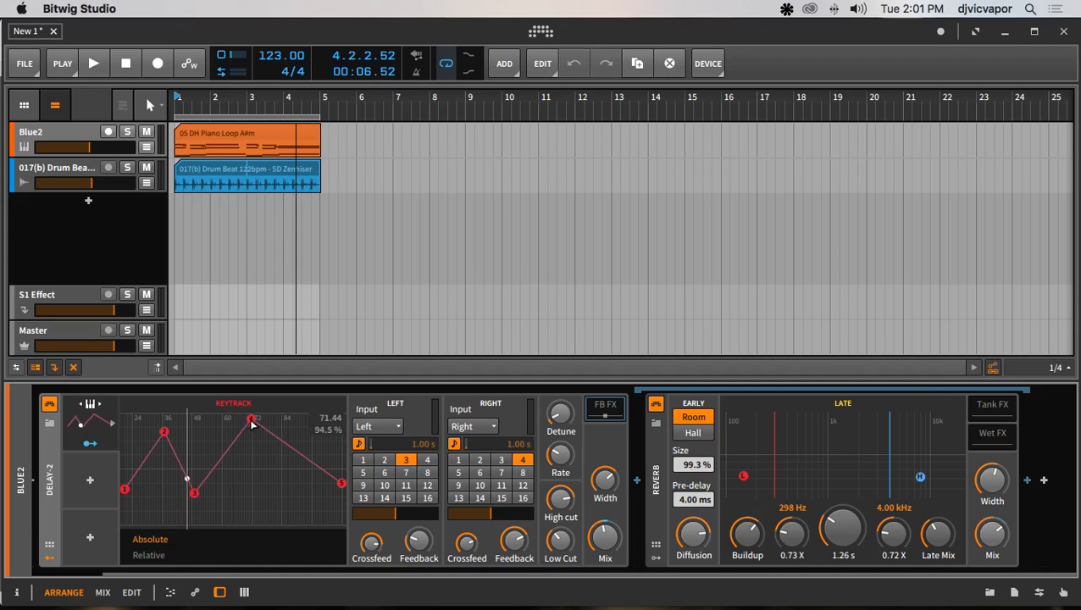
{"action": "left_click_drag", "start_coordinate": [342, 490], "coordinate": [337, 475]}
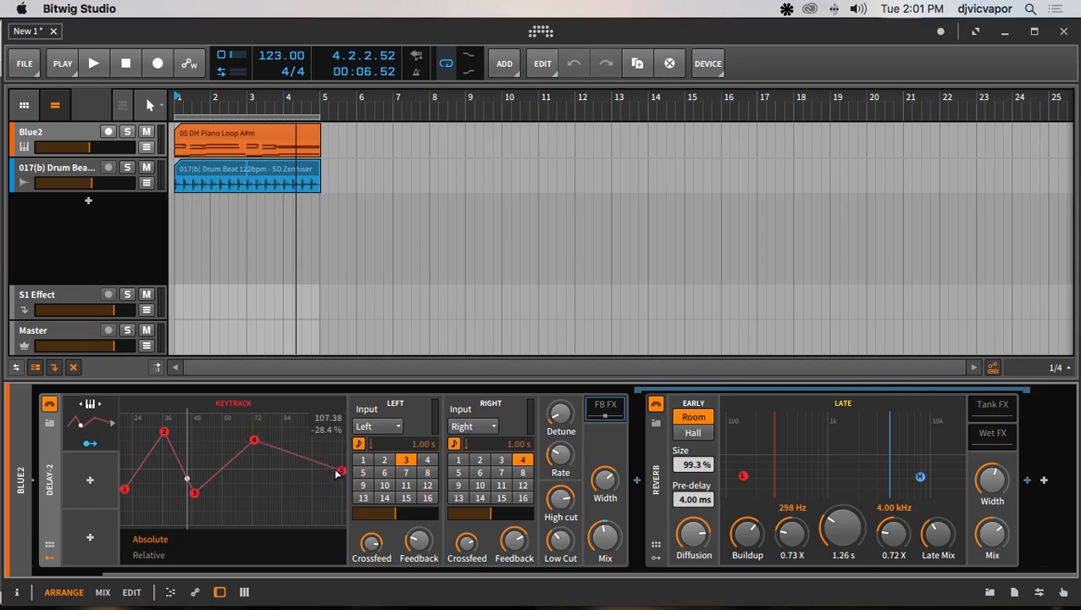
- Return Keytrack to Relative mode and adjust it to root 47.75 and spread 16.75 while listening to the loop
{"action": "left_click", "coordinate": [156, 555]}
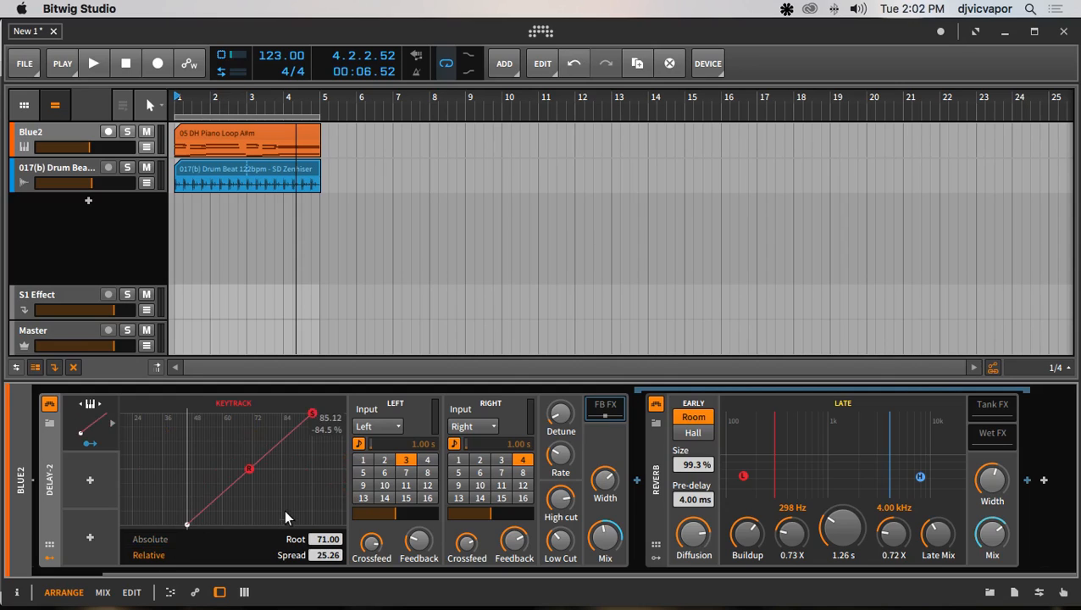
{"action": "left_click", "coordinate": [246, 475]}
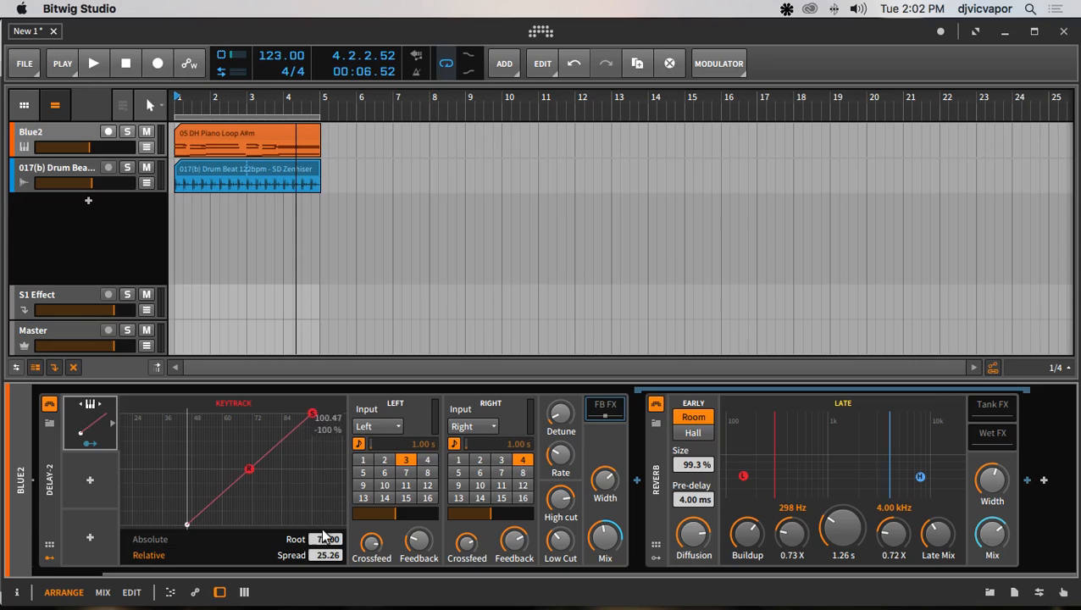
{"action": "left_click_drag", "start_coordinate": [321, 543], "coordinate": [329, 587]}
{"action": "key", "text": "space"}
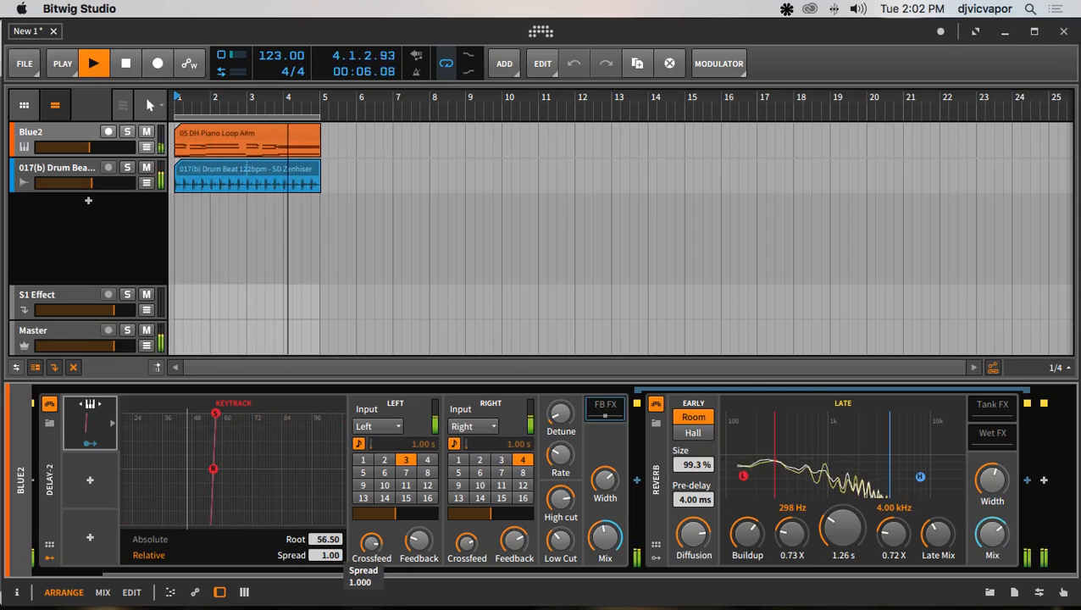
{"action": "left_click_drag", "start_coordinate": [329, 586], "coordinate": [327, 556]}
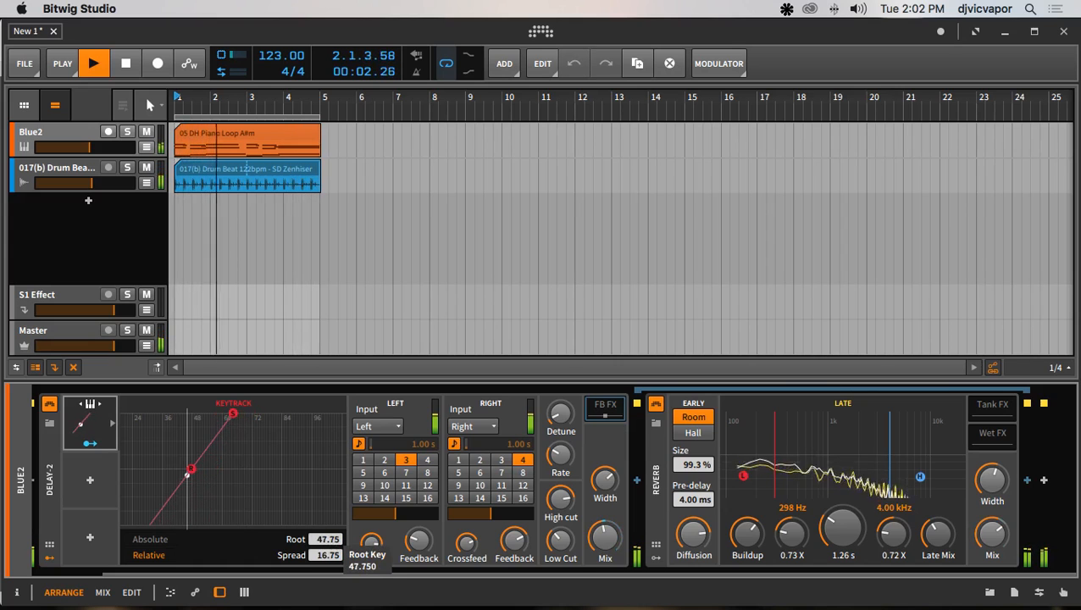
- Switch Keytrack to Absolute mode and flatten the curve, with point 2 slightly above centre, point 4 at centre and point 5 raised
{"action": "left_click", "coordinate": [163, 540]}
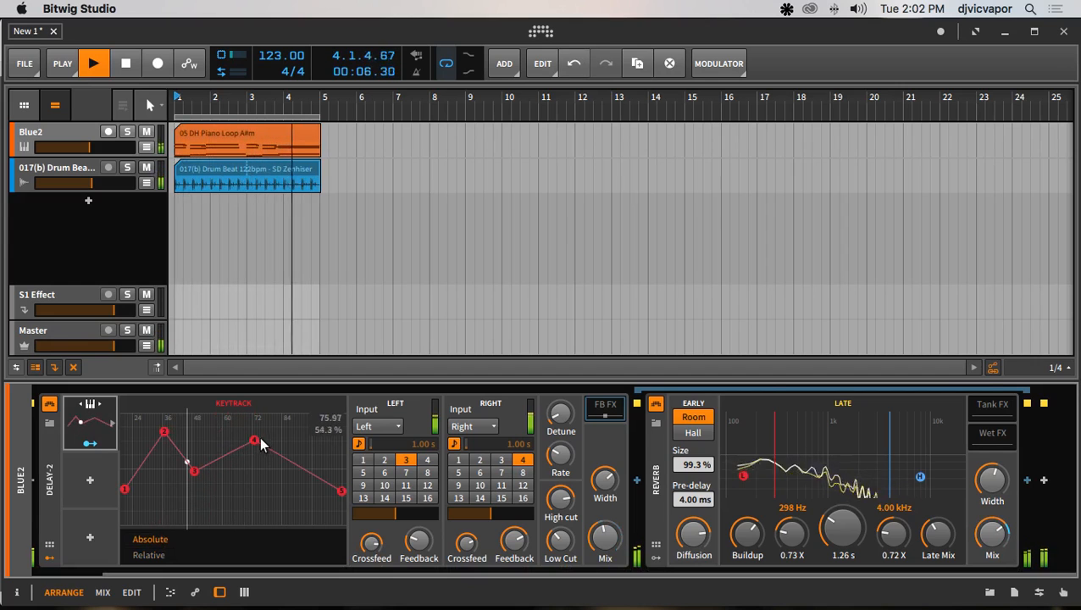
{"action": "left_click_drag", "start_coordinate": [257, 444], "coordinate": [262, 473]}
{"action": "left_click_drag", "start_coordinate": [164, 434], "coordinate": [153, 461]}
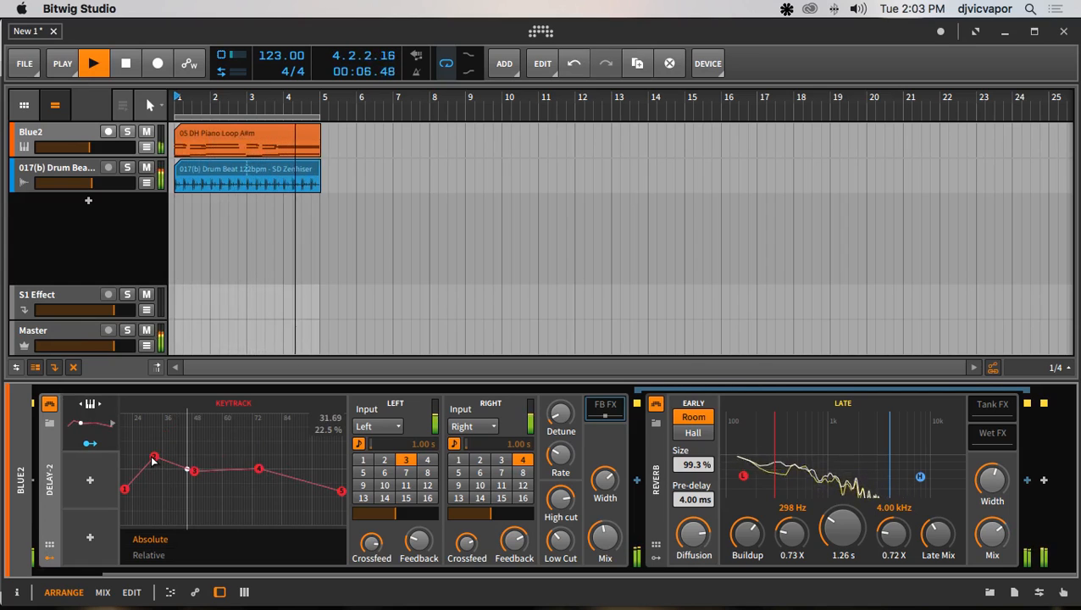
{"action": "left_click_drag", "start_coordinate": [340, 492], "coordinate": [330, 440]}
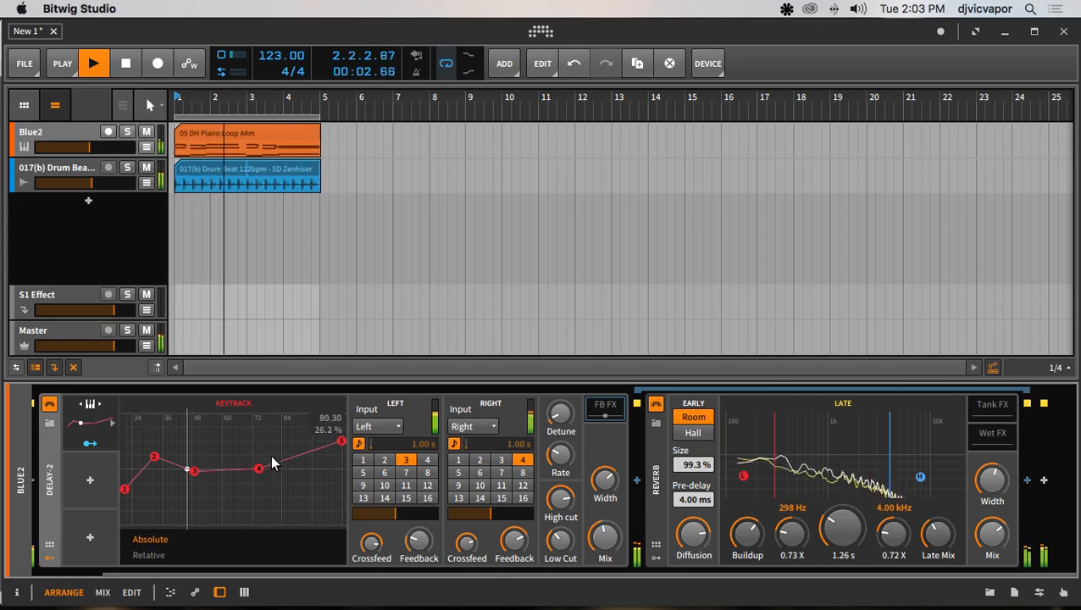
- Raise Keytrack point 4 level with point 5 and lower point 3 to about -46% near key 57, then stop the loop
{"action": "left_click_drag", "start_coordinate": [260, 469], "coordinate": [272, 498]}
{"action": "mouse_move", "coordinate": [273, 494]}
{"action": "left_mouse_down"}
{"action": "mouse_move", "coordinate": [278, 511]}
{"action": "mouse_move", "coordinate": [261, 506]}
{"action": "left_mouse_up"}
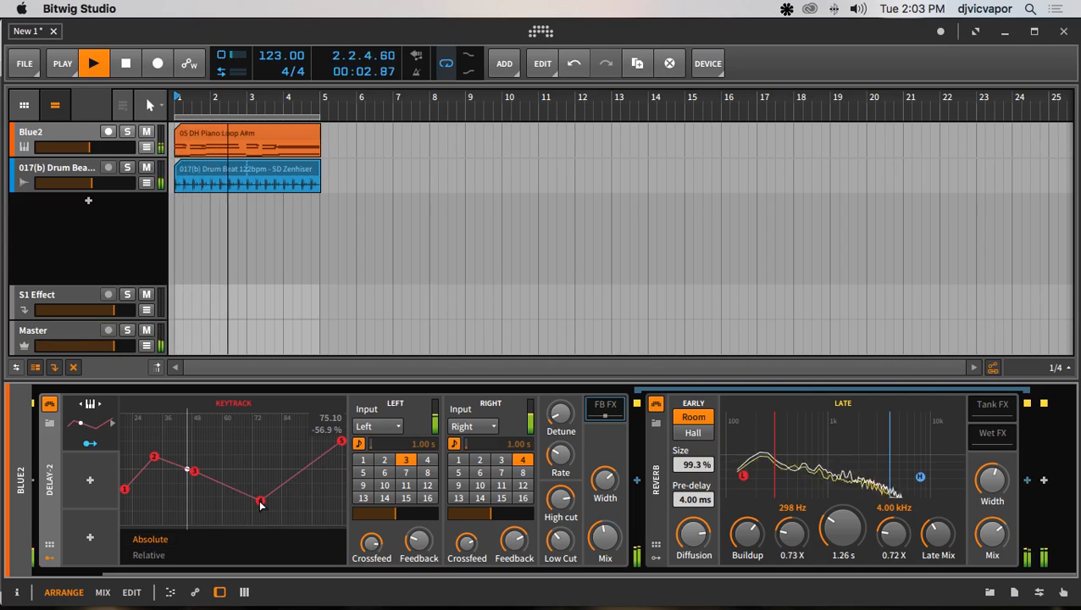
{"action": "left_click_drag", "start_coordinate": [261, 503], "coordinate": [233, 441]}
{"action": "left_click_drag", "start_coordinate": [194, 472], "coordinate": [215, 500]}
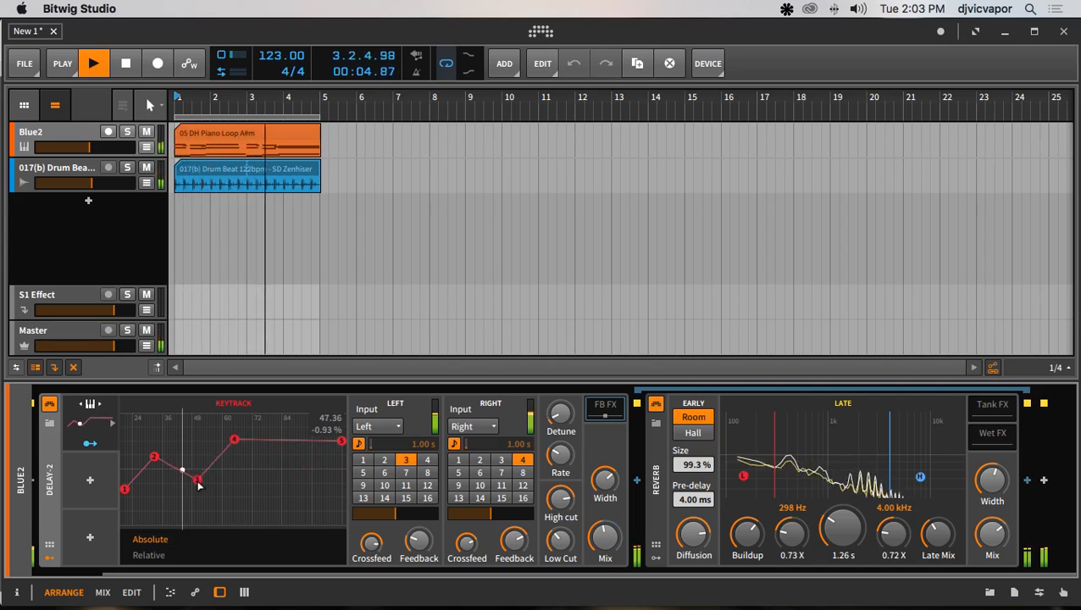
{"action": "key", "text": "space"}
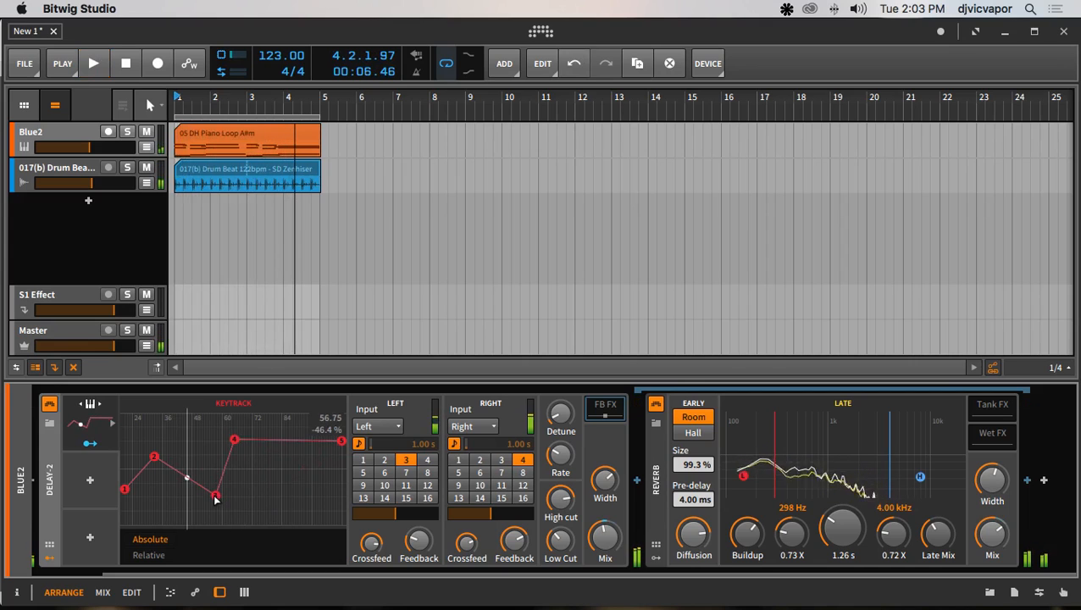